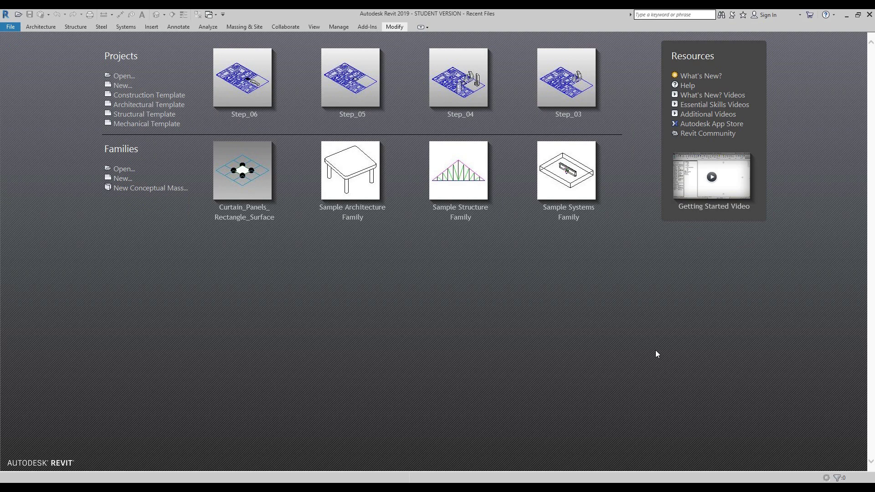
# Open the Step_07 project from the datasets folder
pyautogui.click(123, 76)
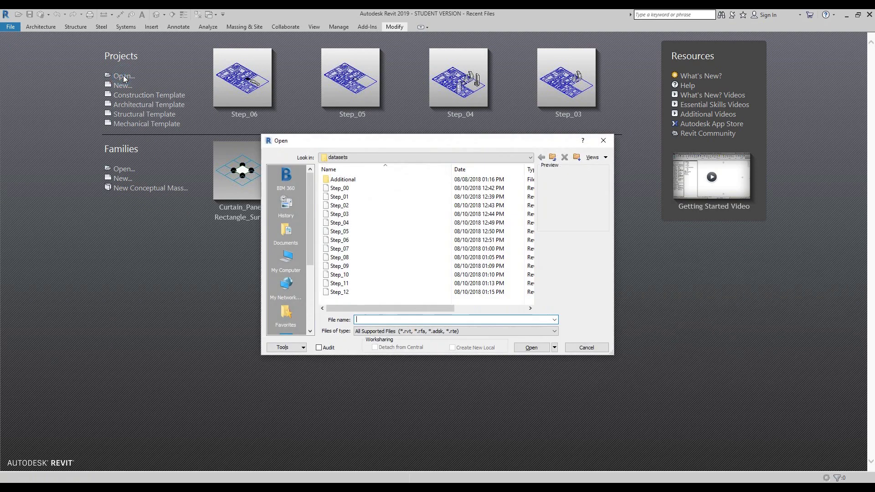
pyautogui.click(340, 249)
pyautogui.click(531, 347)
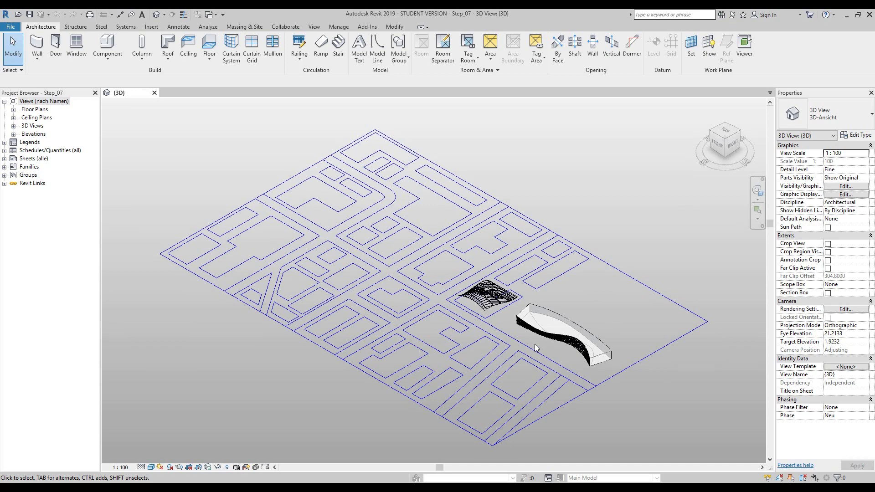
# Open the family of one pyramid-shaped curtain panel on the curved mass facade for editing
pyautogui.scroll(3, 569, 328)
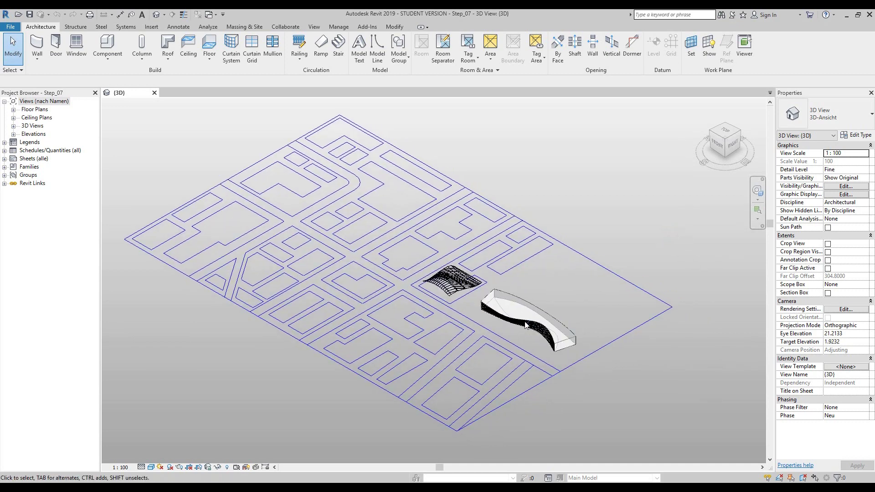
pyautogui.scroll(6, 532, 338)
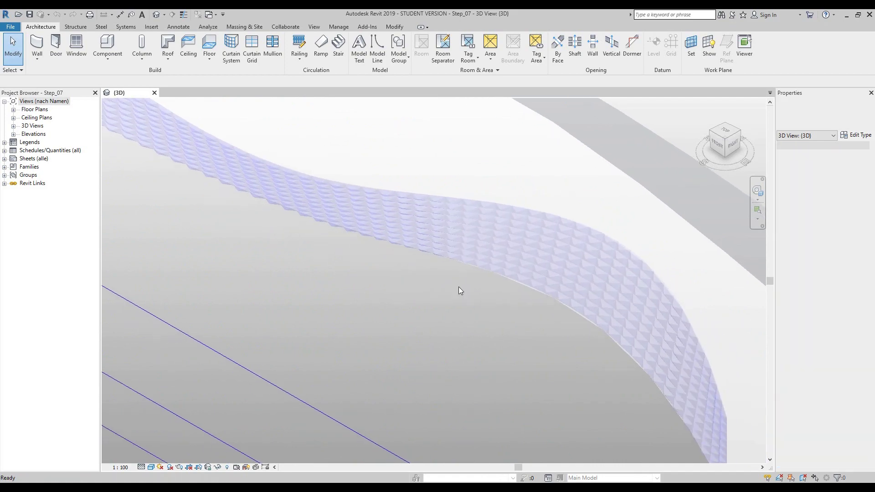
pyautogui.scroll(-4, 534, 327)
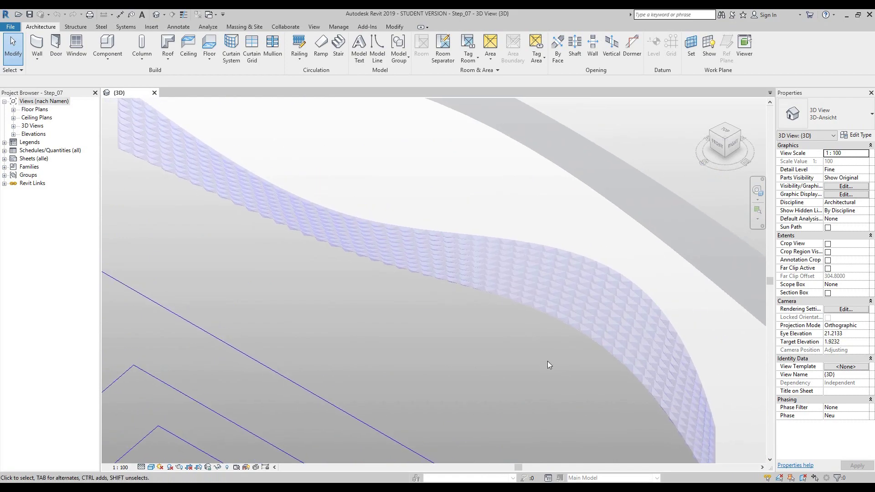
pyautogui.scroll(-2, 553, 363)
pyautogui.scroll(6, 546, 337)
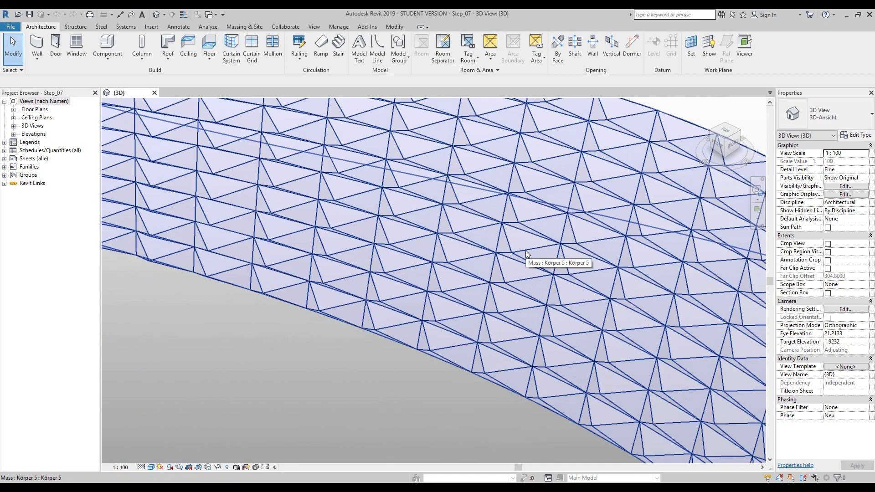
pyautogui.press('Tab')
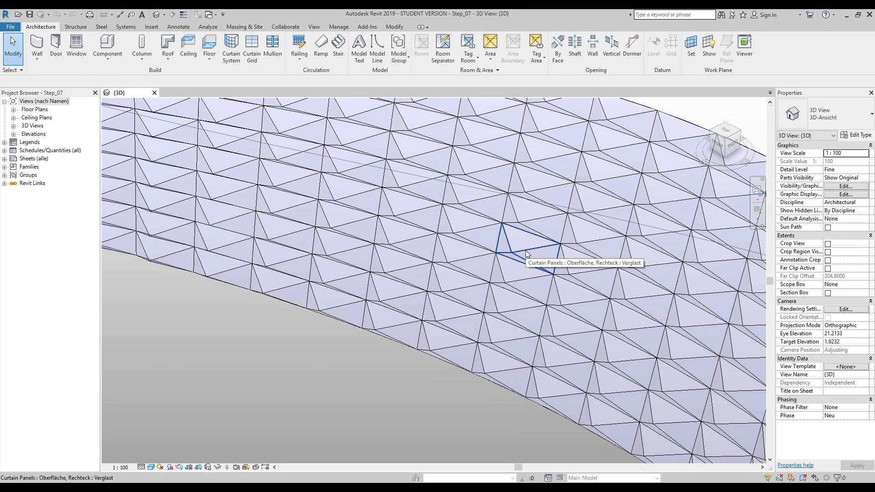
pyautogui.click(525, 250)
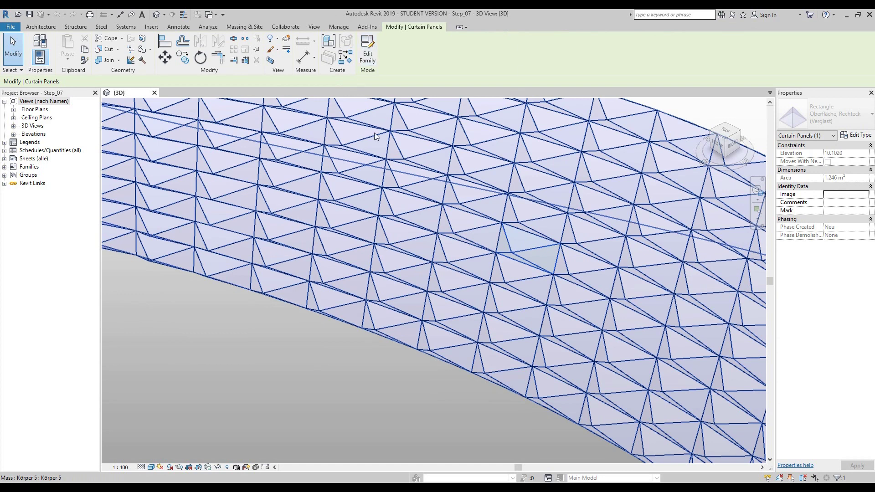
pyautogui.click(368, 52)
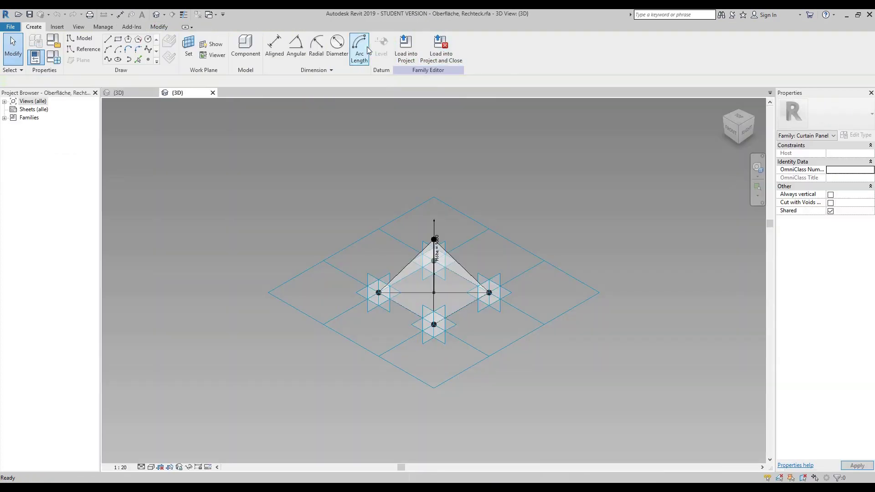
# Associate the material of all four triangular pyramid faces with the existing Material family parameter
pyautogui.click(758, 168)
pyautogui.moveTo(630, 247); pyautogui.dragTo(465, 270)
pyautogui.click(515, 223)
pyautogui.moveTo(610, 273); pyautogui.dragTo(695, 220, button='middle')
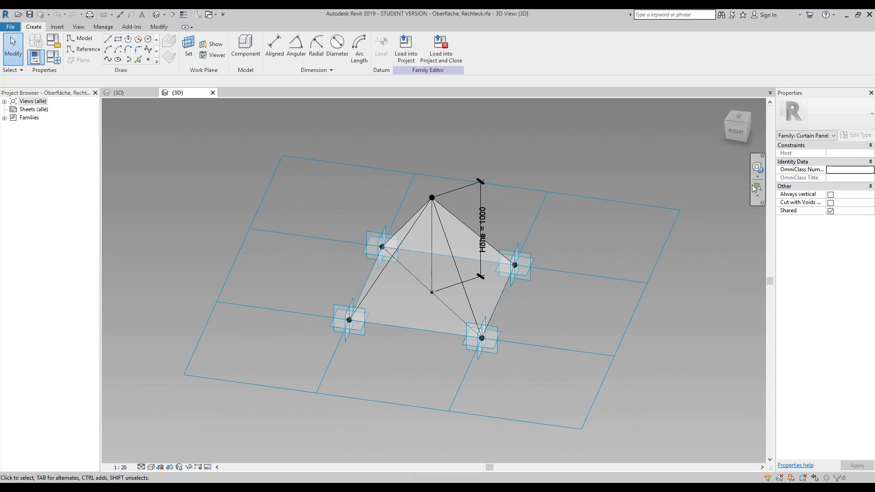
pyautogui.click(760, 169)
pyautogui.moveTo(728, 197); pyautogui.dragTo(594, 243)
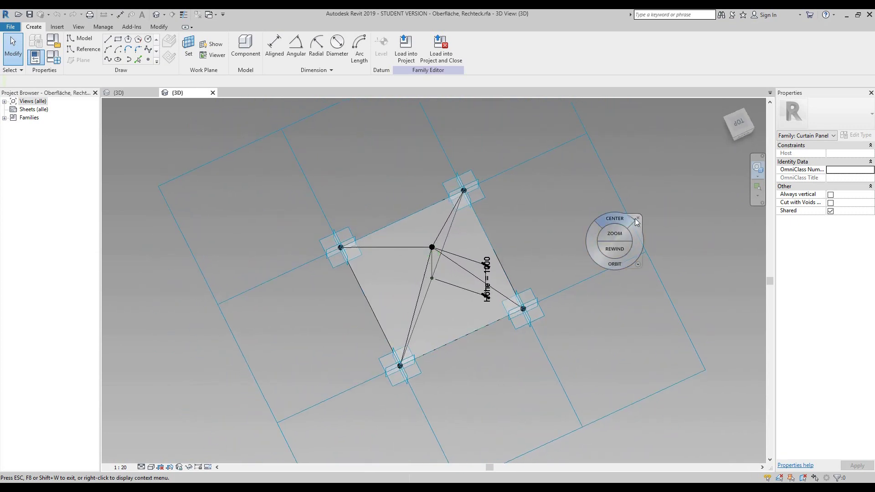
pyautogui.click(637, 219)
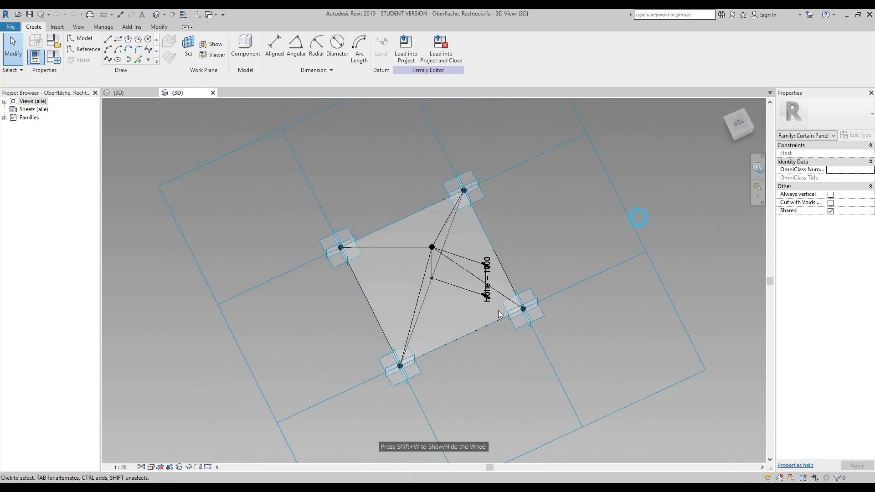
pyautogui.click(463, 337)
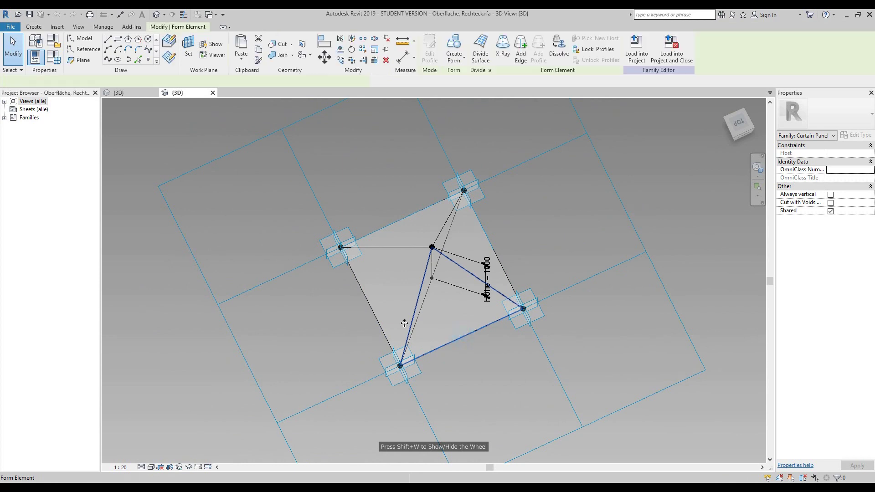
pyautogui.keyDown('ctrl'); pyautogui.click(373, 306); pyautogui.keyUp('ctrl')
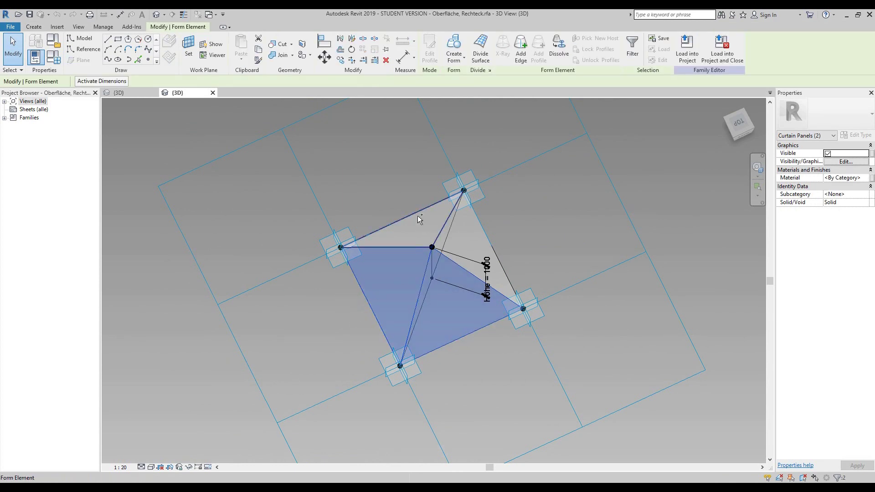
pyautogui.keyDown('ctrl'); pyautogui.click(447, 216); pyautogui.keyUp('ctrl')
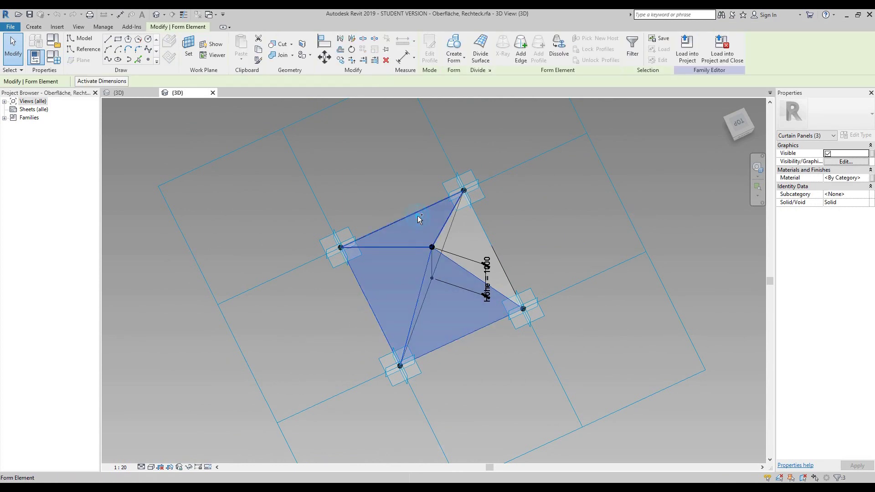
pyautogui.keyDown('ctrl'); pyautogui.click(489, 250); pyautogui.keyUp('ctrl')
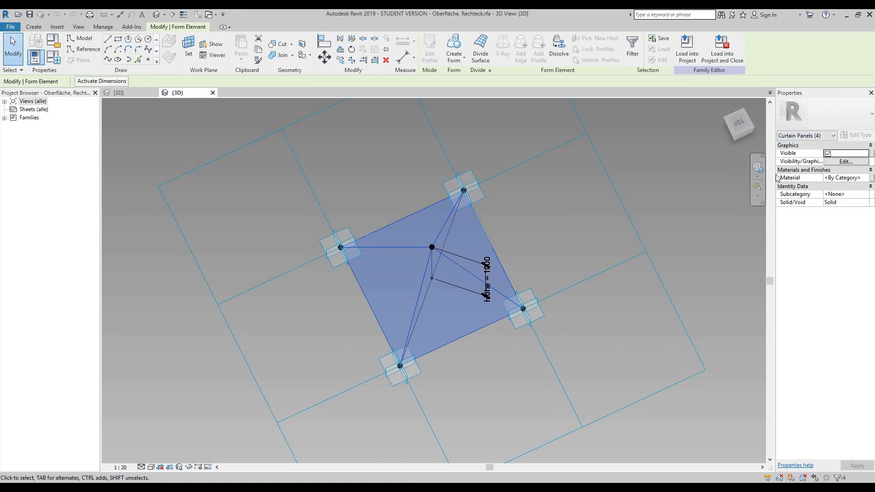
pyautogui.click(872, 178)
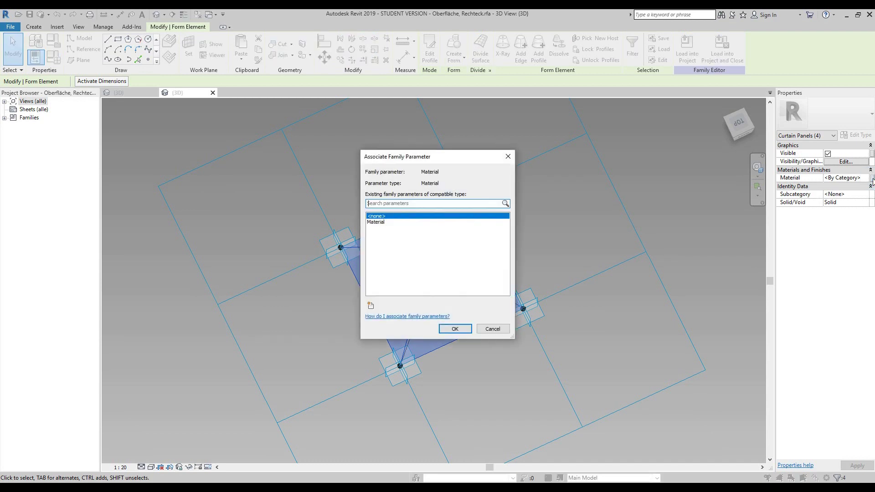
pyautogui.moveTo(513, 160); pyautogui.dragTo(284, 161)
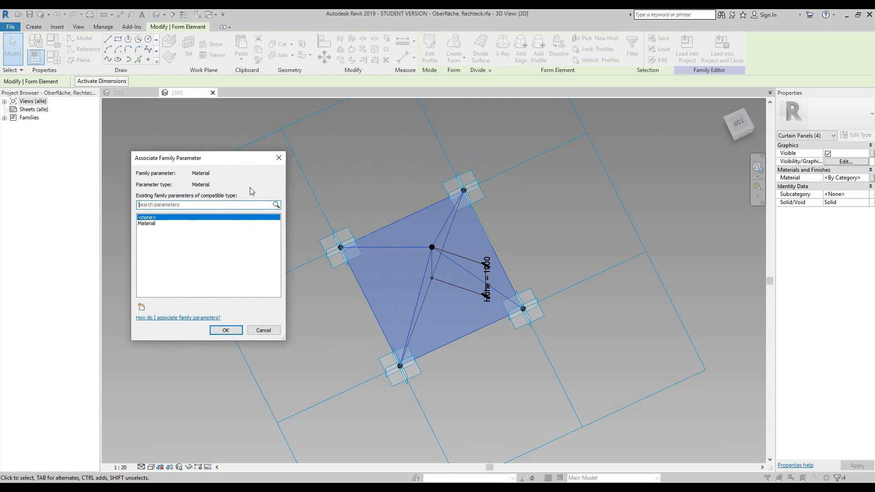
pyautogui.click(203, 224)
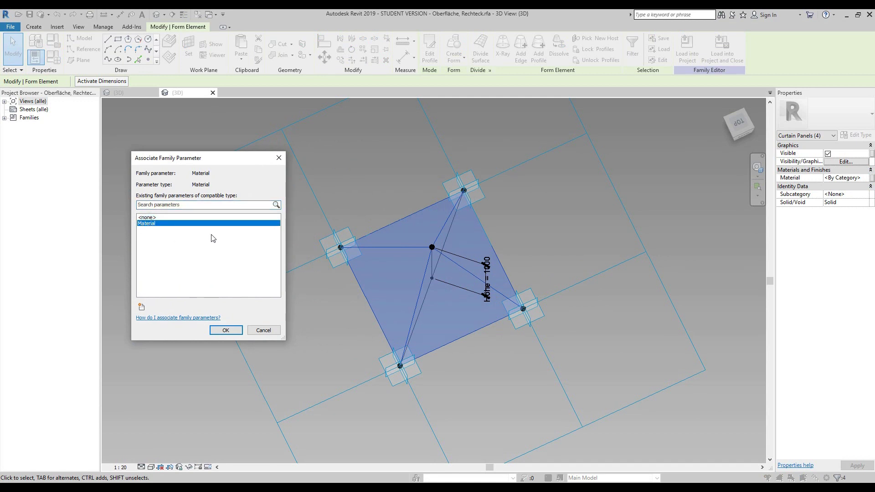
pyautogui.click(226, 330)
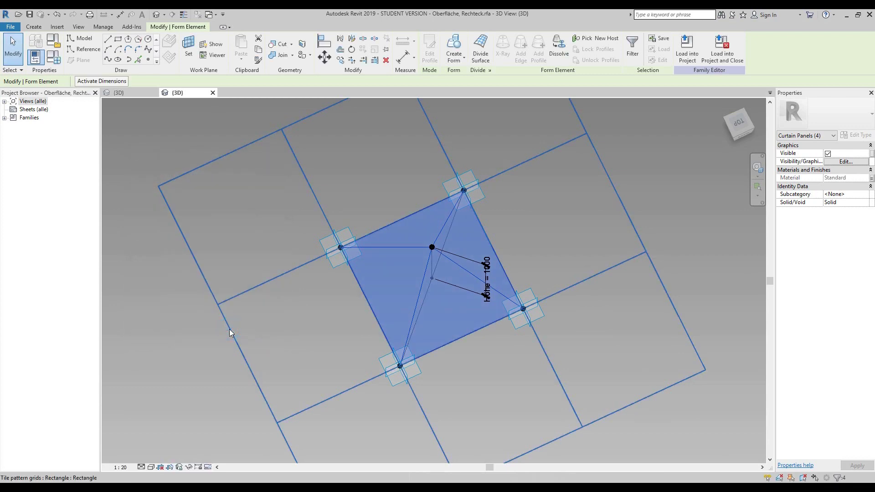
# Link the visibility of the four pyramid faces to a new instance family parameter named Pyramid, grouped under Graphics
pyautogui.click(757, 167)
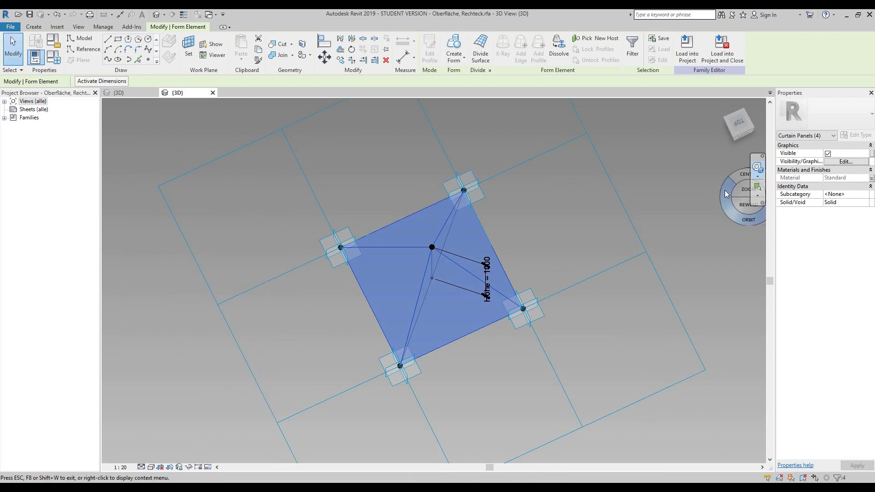
pyautogui.moveTo(743, 209); pyautogui.dragTo(666, 176)
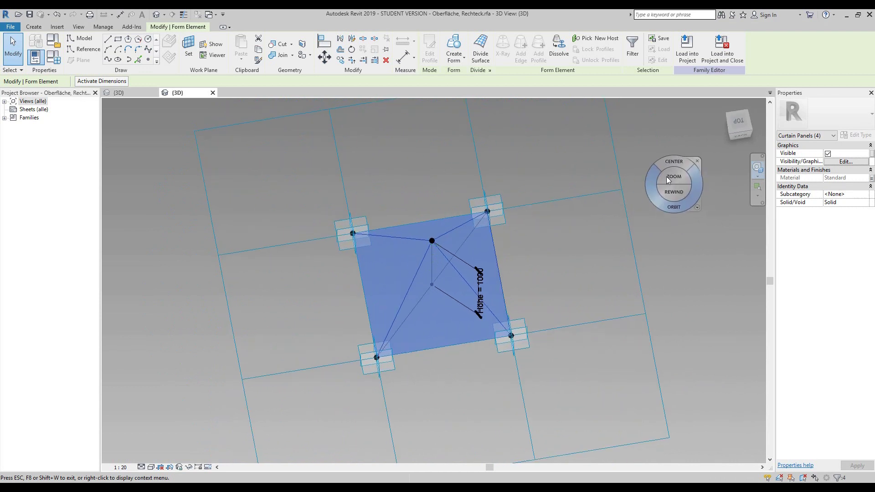
pyautogui.click(698, 159)
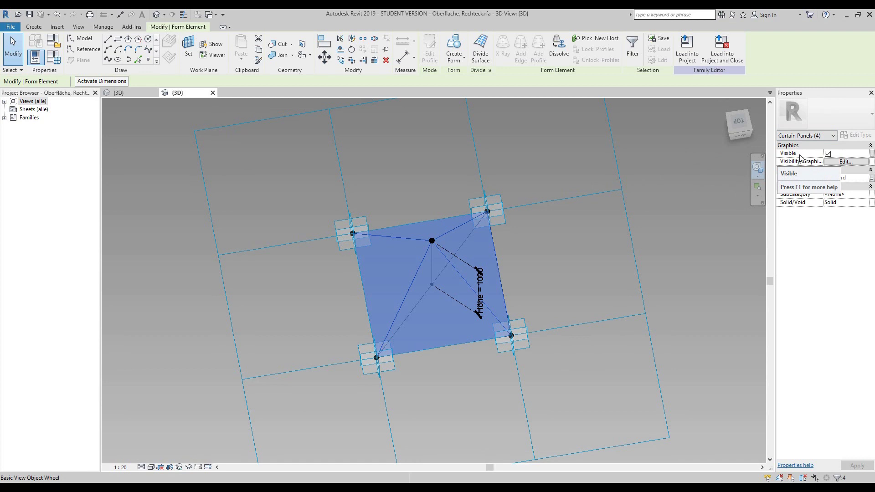
pyautogui.click(872, 156)
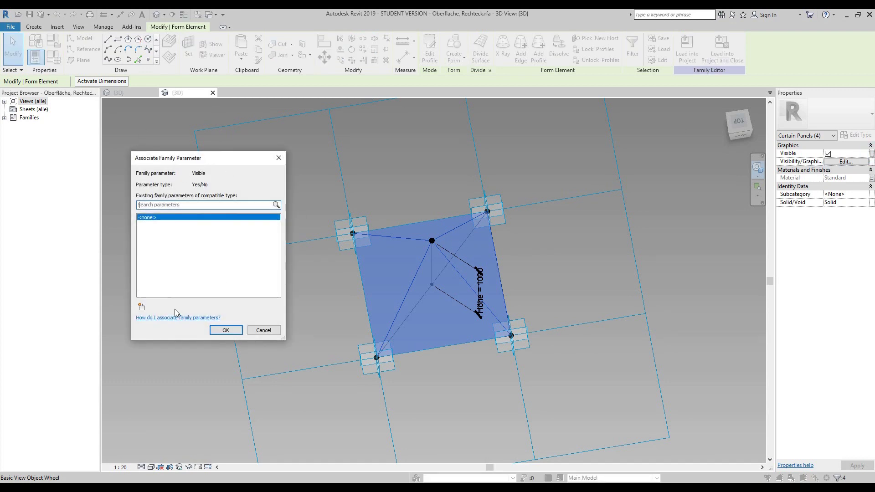
pyautogui.click(142, 310)
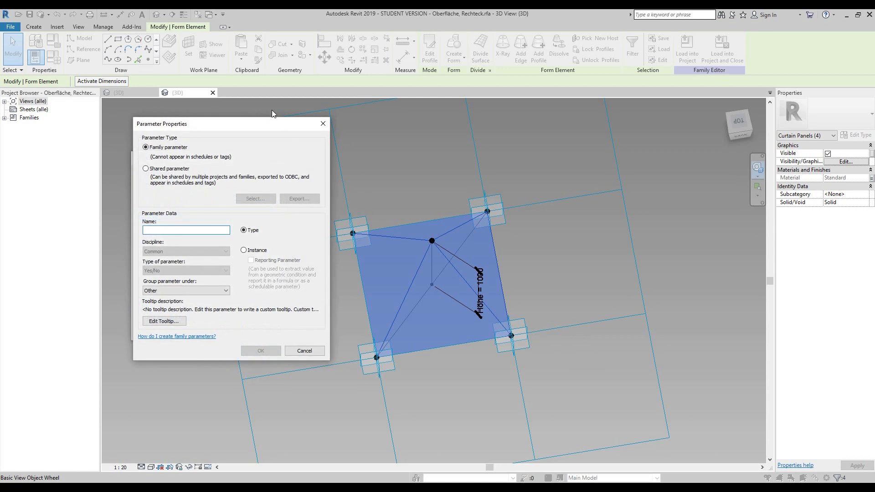
pyautogui.moveTo(265, 127); pyautogui.dragTo(224, 138)
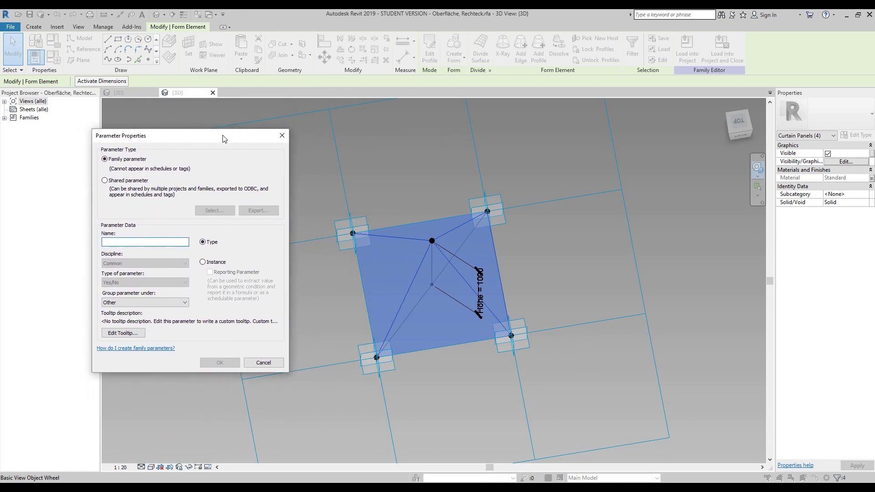
pyautogui.click(204, 263)
pyautogui.click(134, 241)
pyautogui.write('Pyramid')
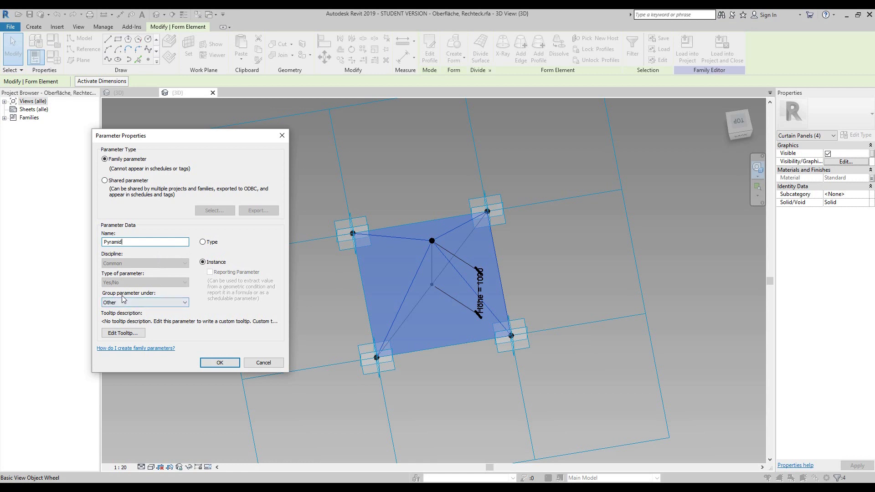
pyautogui.click(162, 303)
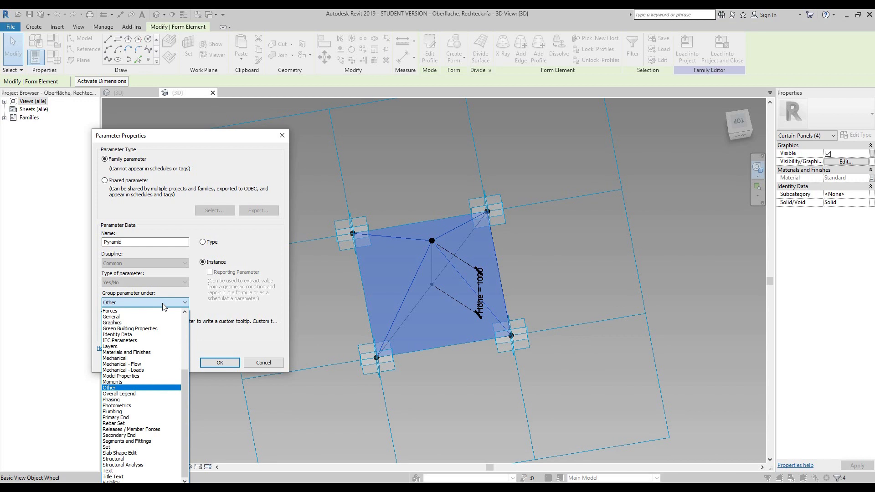
pyautogui.click(124, 324)
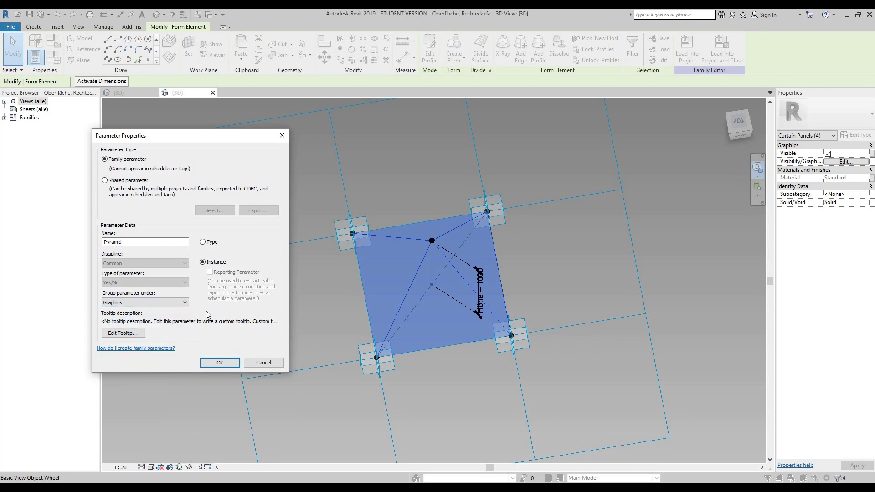
pyautogui.click(227, 364)
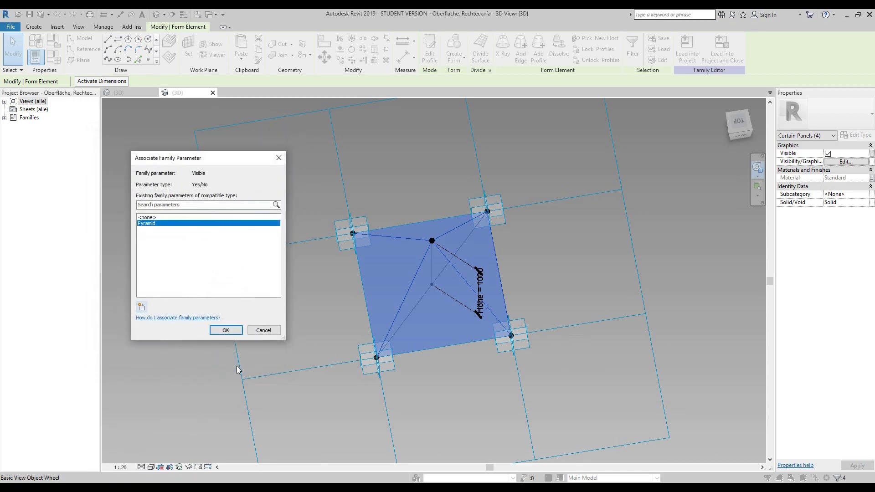
pyautogui.click(226, 330)
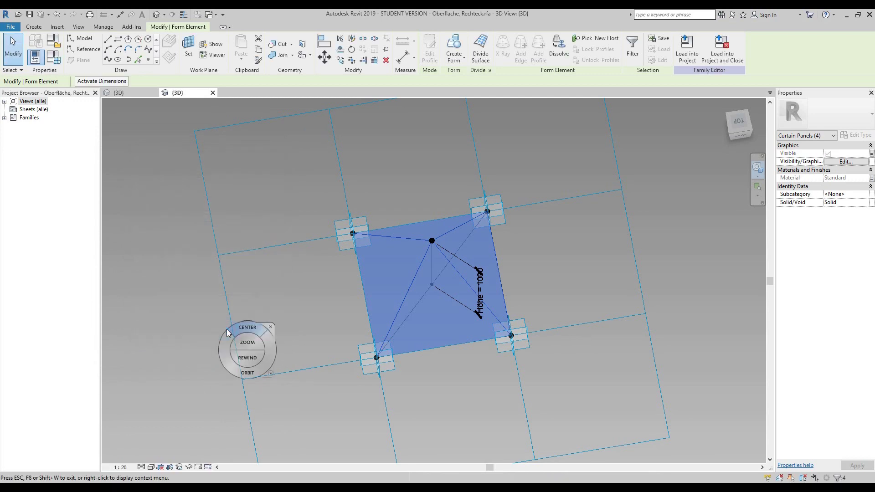
# Temporarily hide the four selected pyramid face elements in the 3D view
pyautogui.moveTo(554, 218); pyautogui.dragTo(551, 165)
pyautogui.click(567, 155)
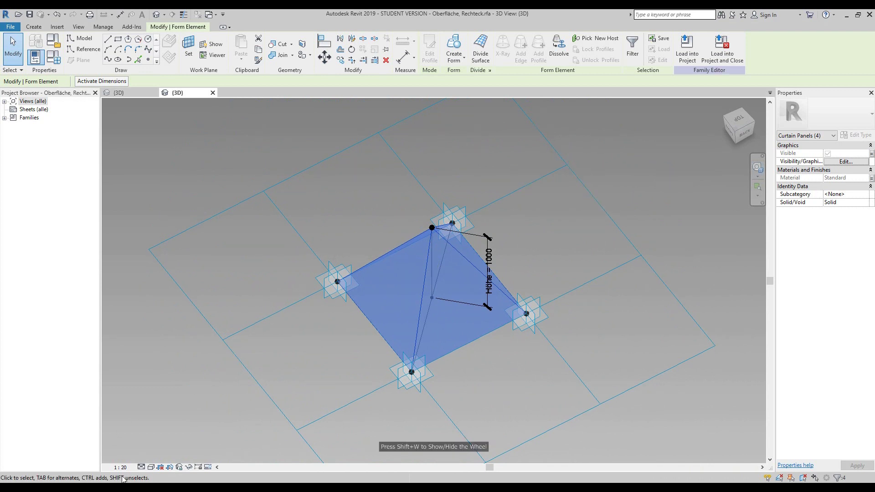
pyautogui.click(189, 467)
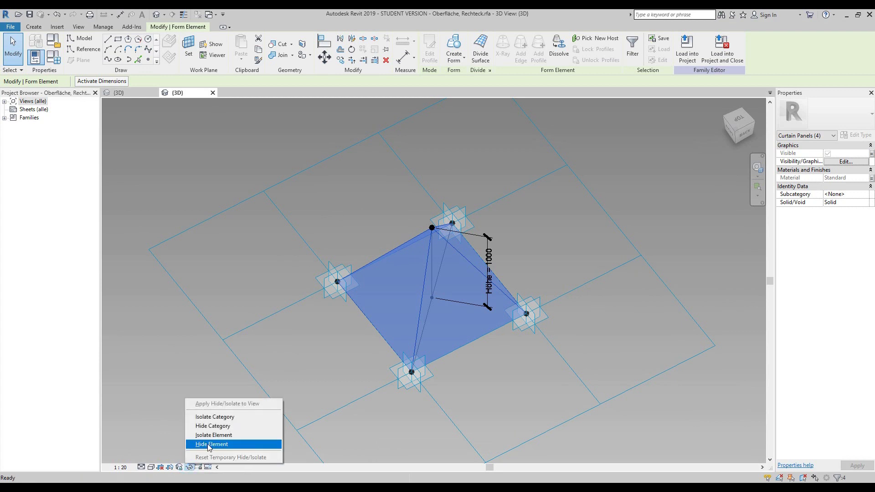
pyautogui.click(217, 445)
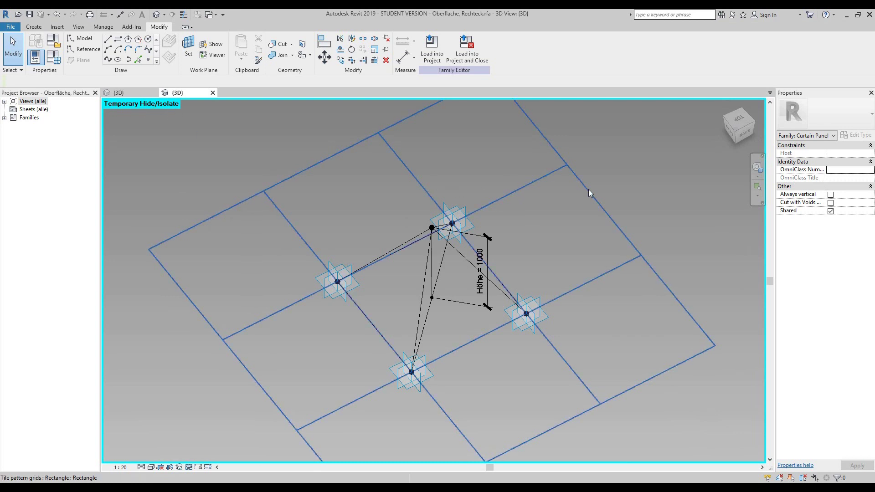
# Place a reference point at the midpoint of the base reference line nearest the viewer, beside the Höhe dimension
pyautogui.click(756, 167)
pyautogui.moveTo(674, 212); pyautogui.dragTo(537, 283)
pyautogui.scroll(2, 471, 357)
pyautogui.scroll(1, 474, 360)
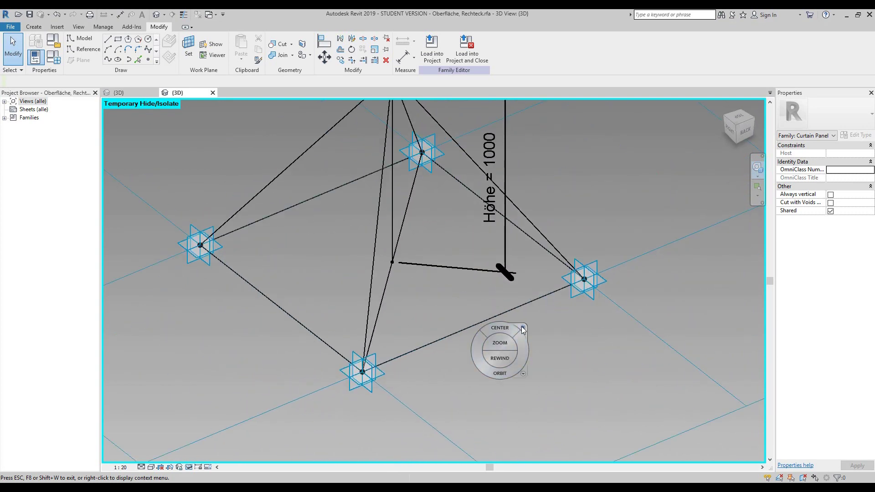
pyautogui.press('Escape')
pyautogui.keyDown('shift'); pyautogui.moveTo(464, 342); pyautogui.dragTo(542, 365, button='middle'); pyautogui.keyUp('shift')
pyautogui.scroll(1, 513, 369)
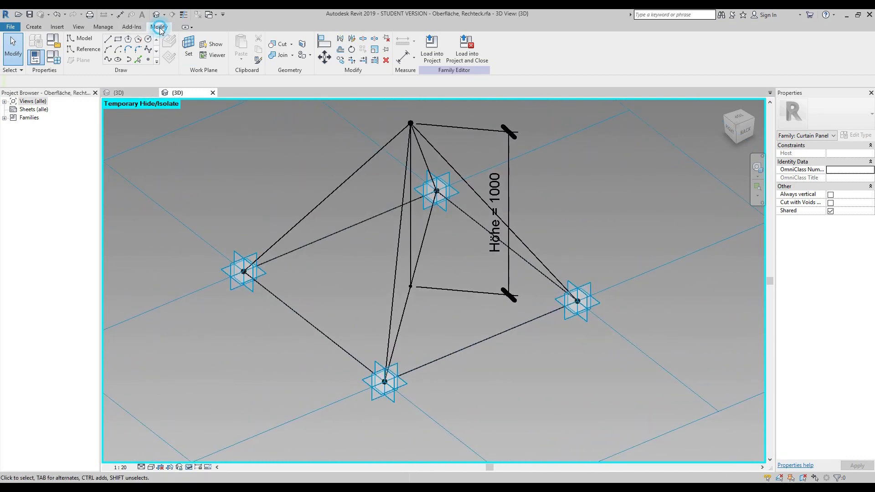
pyautogui.click(149, 61)
pyautogui.scroll(3, 542, 377)
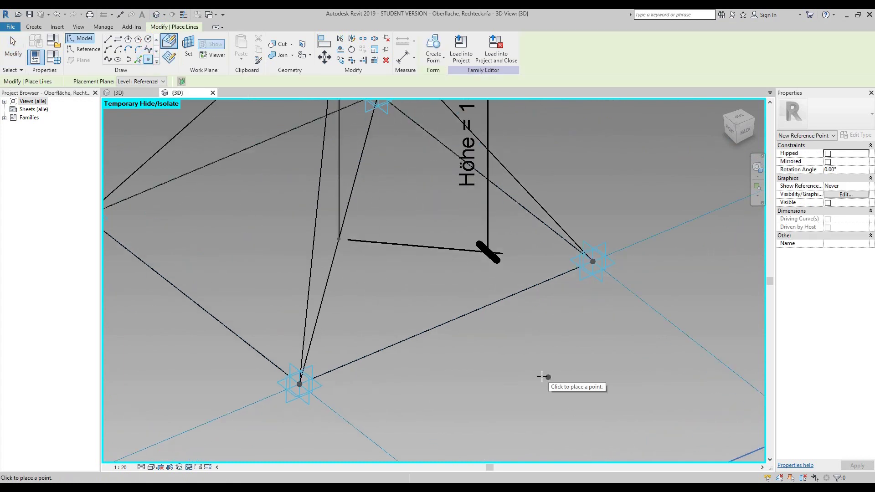
pyautogui.click(446, 322)
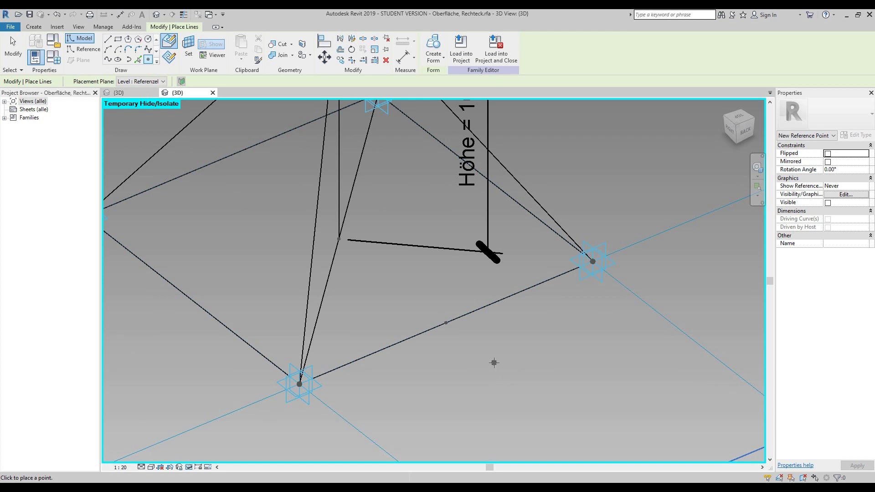
pyautogui.press('Escape')
pyautogui.press('Escape')
# Draw a narrow upright model-line rectangle on the midpoint reference point's work plane, starting its corner at that point
pyautogui.click(446, 324)
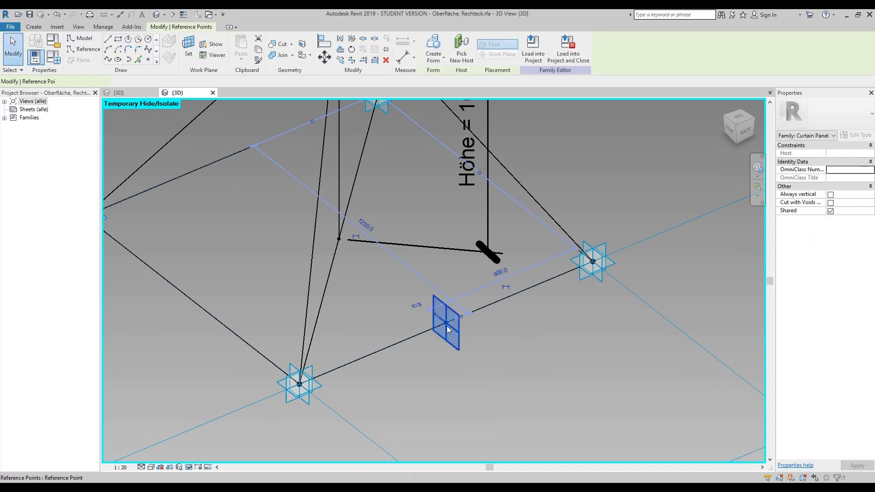
pyautogui.moveTo(505, 356); pyautogui.dragTo(548, 355, button='middle')
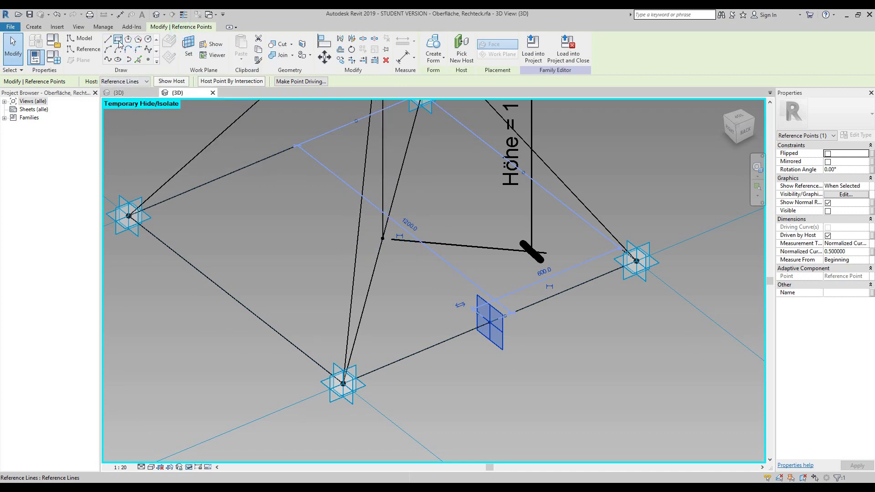
pyautogui.click(118, 40)
pyautogui.scroll(6, 489, 322)
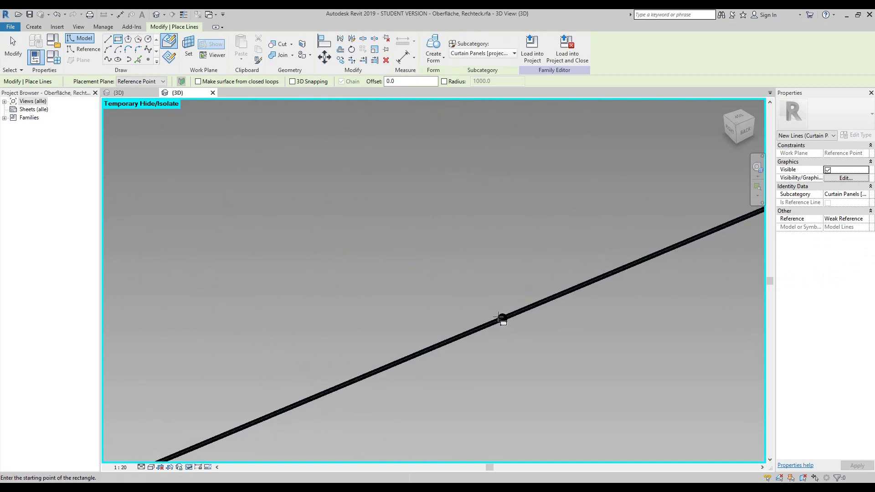
pyautogui.click(501, 318)
pyautogui.scroll(-4, 473, 274)
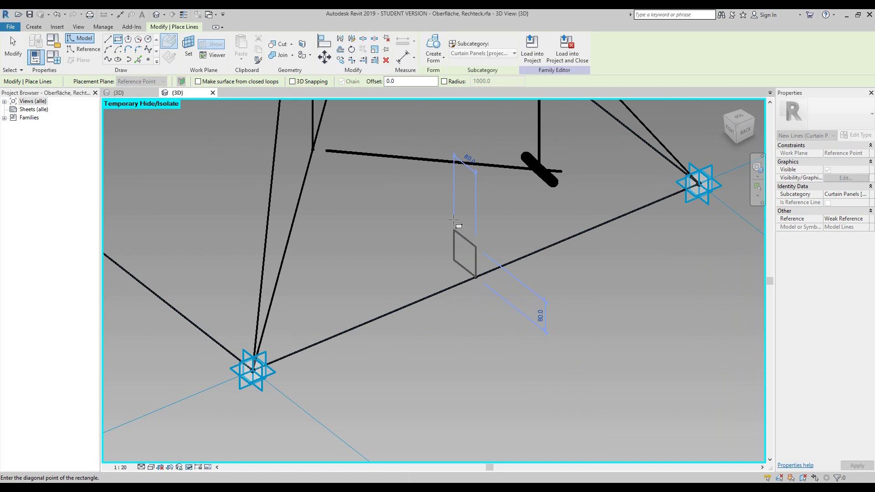
pyautogui.click(464, 222)
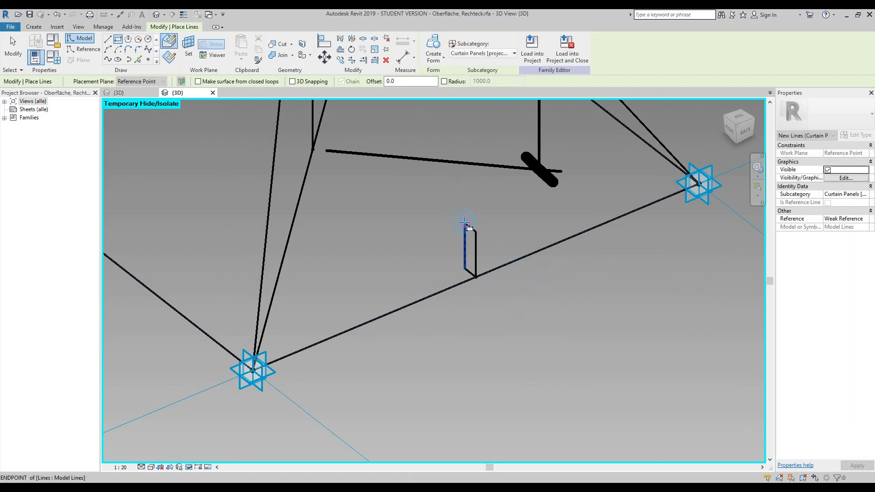
pyautogui.click(13, 51)
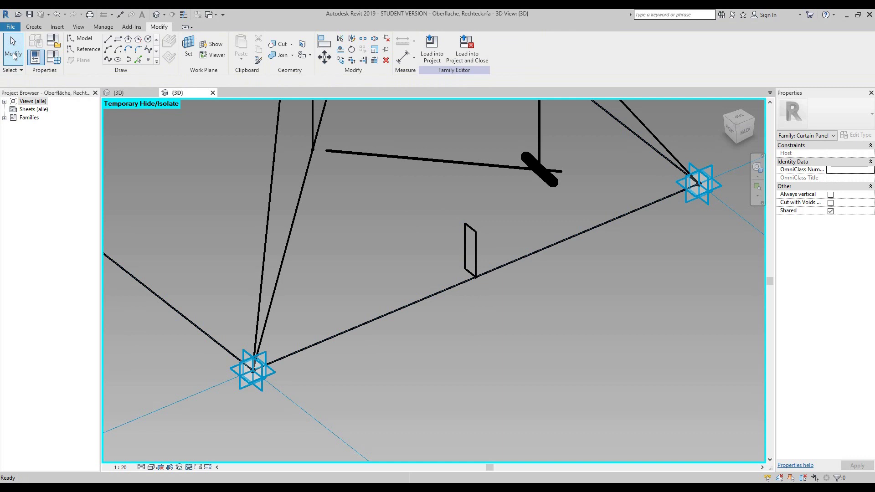
# Move only the rectangle's four lines, without the reference point, so the midpoint of its outer vertical side sits on the base line
pyautogui.moveTo(446, 199); pyautogui.dragTo(490, 292)
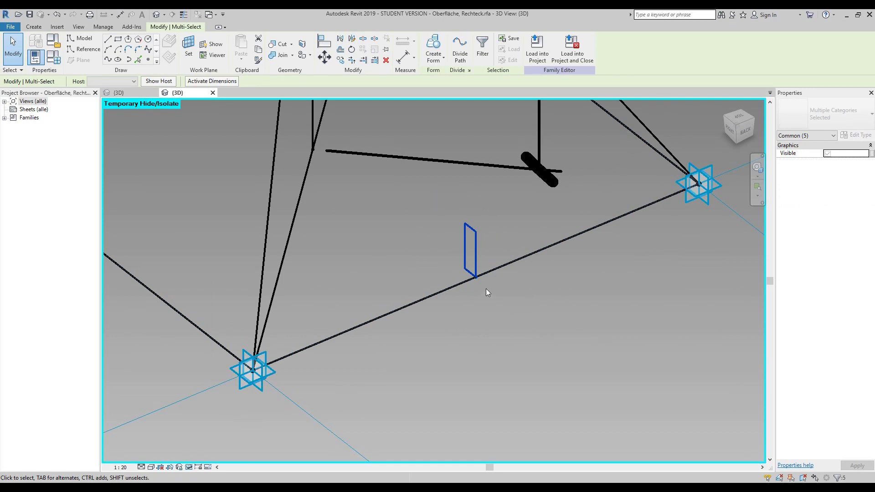
pyautogui.click(486, 48)
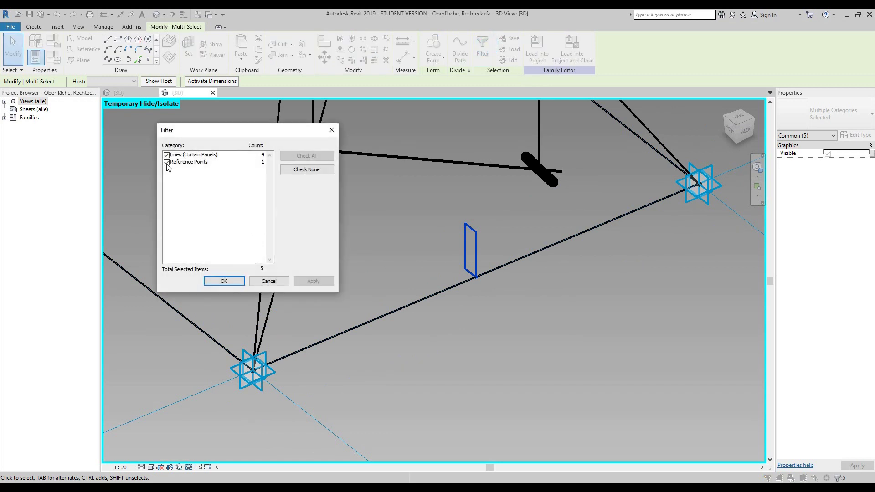
pyautogui.click(167, 163)
pyautogui.click(314, 281)
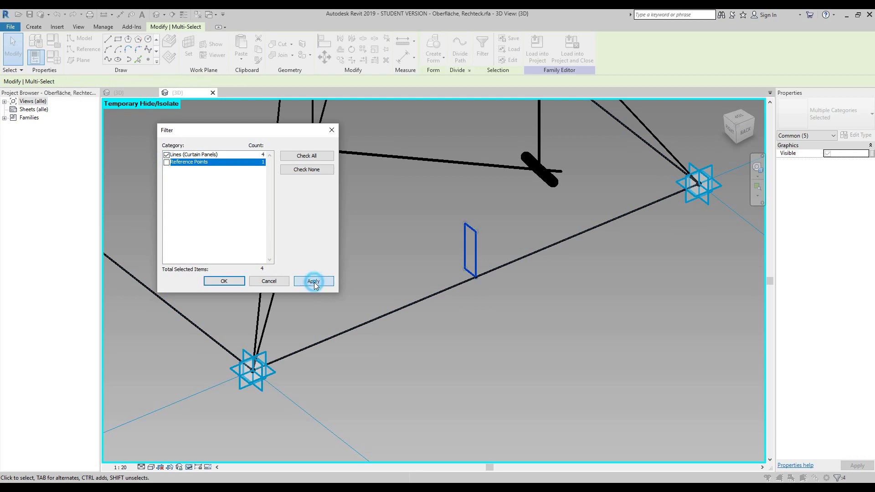
pyautogui.click(226, 281)
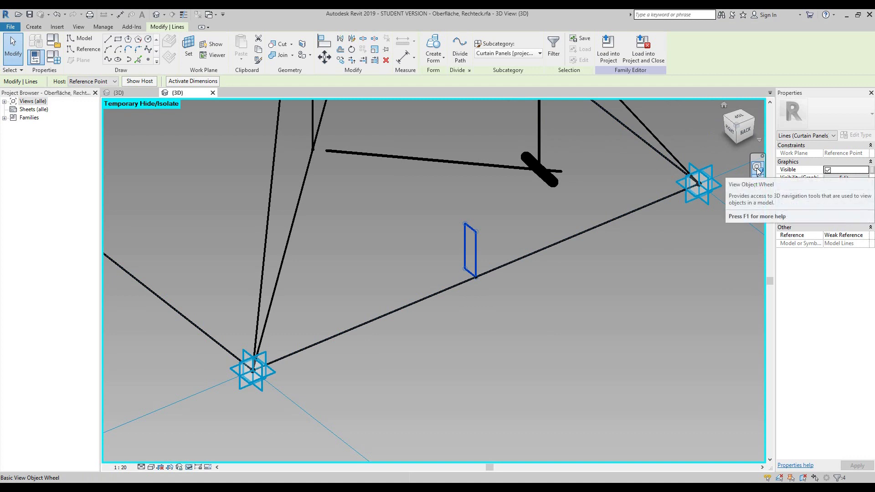
pyautogui.click(731, 133)
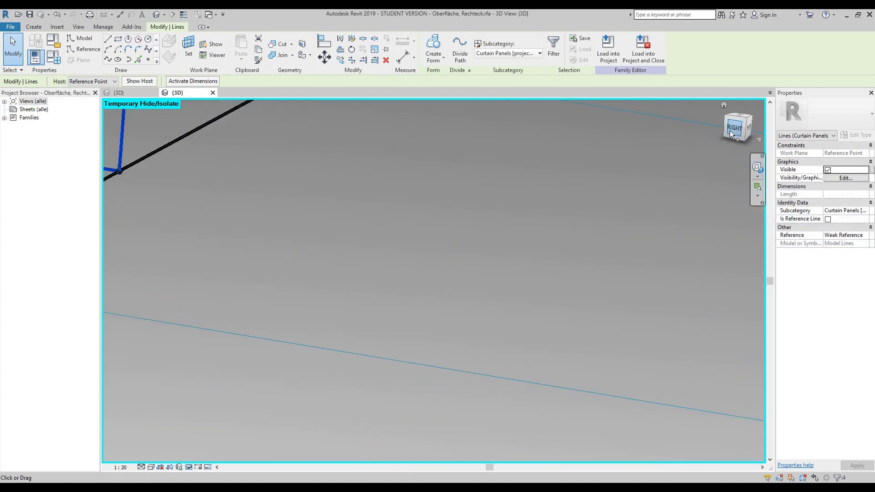
pyautogui.scroll(-3, 556, 331)
pyautogui.moveTo(555, 334); pyautogui.dragTo(524, 269, button='middle')
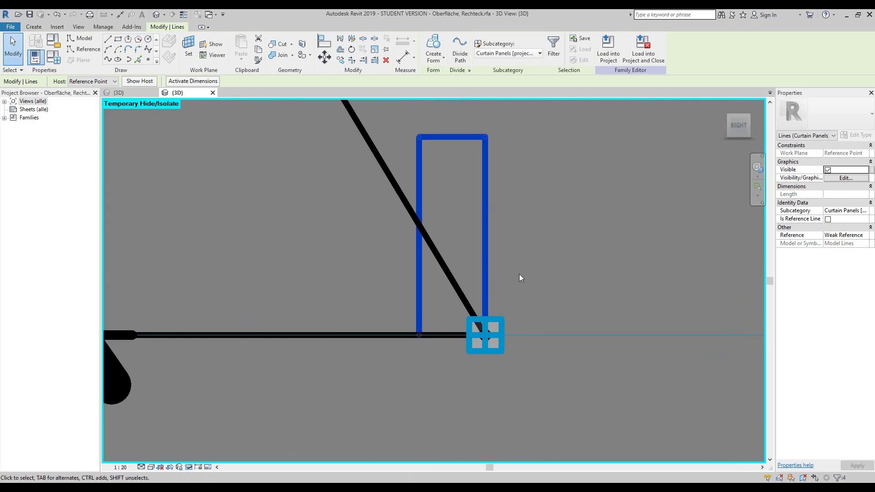
pyautogui.click(324, 57)
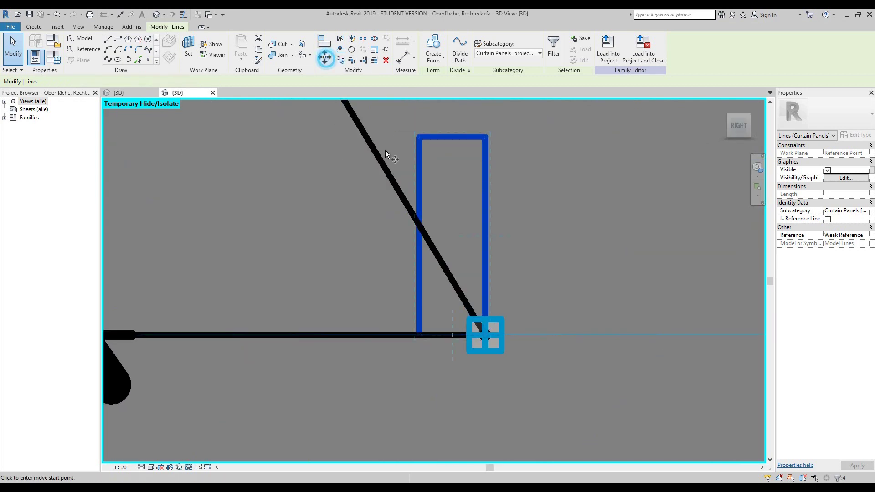
pyautogui.click(485, 237)
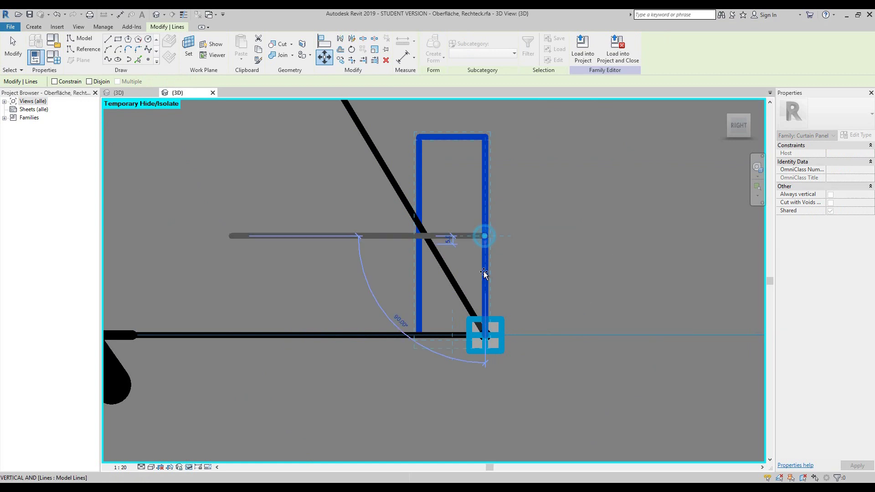
pyautogui.click(485, 337)
pyautogui.scroll(-3, 569, 271)
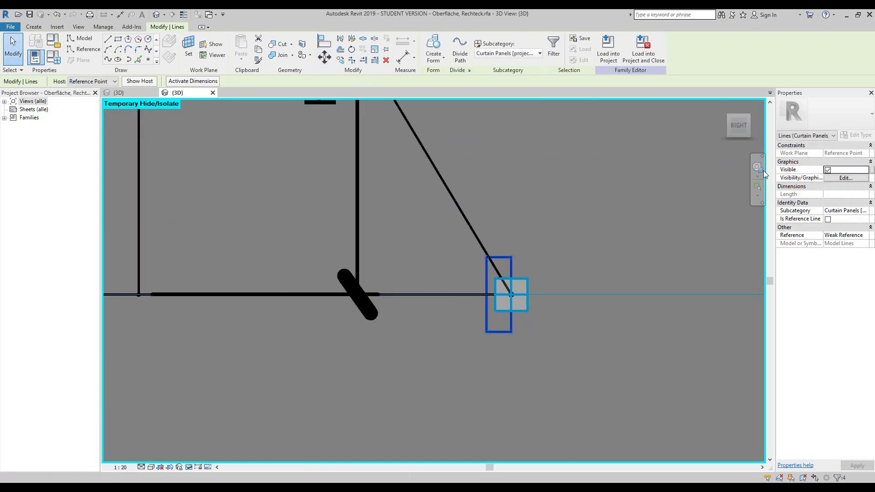
pyautogui.keyDown('shift'); pyautogui.moveTo(732, 194); pyautogui.dragTo(686, 243, button='middle'); pyautogui.keyUp('shift')
pyautogui.moveTo(684, 238); pyautogui.dragTo(604, 273)
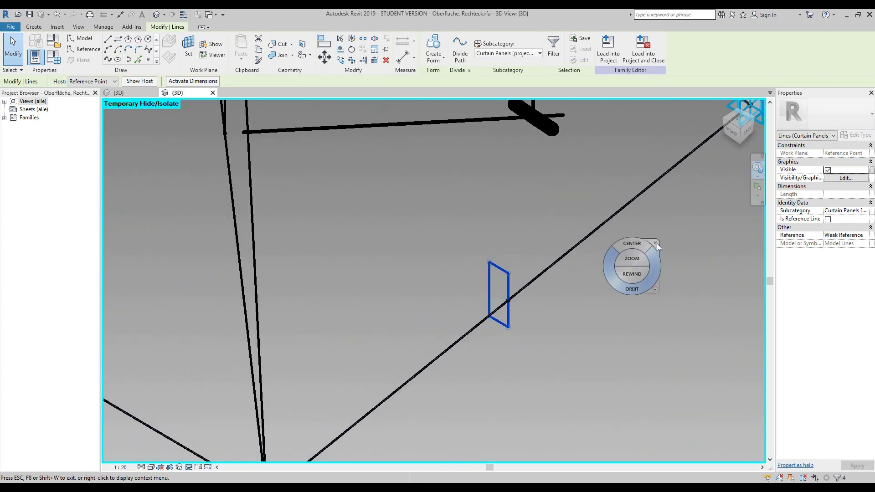
pyautogui.click(655, 242)
pyautogui.scroll(-3, 599, 279)
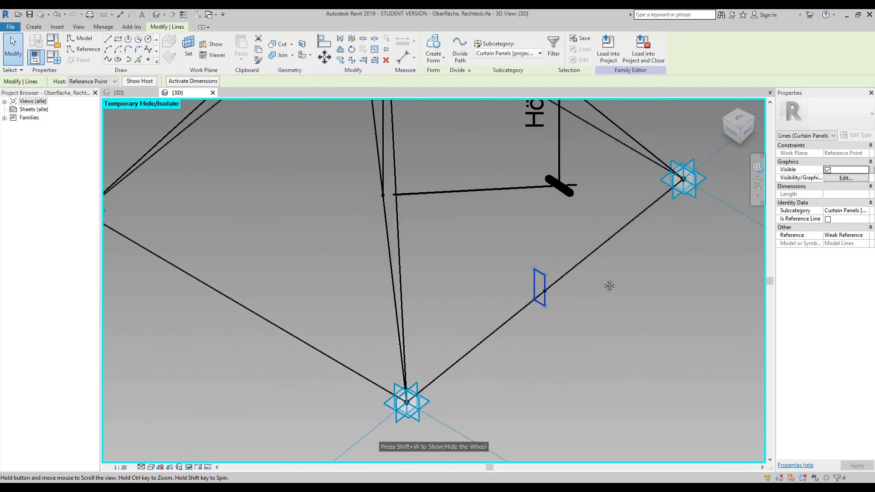
pyautogui.click(584, 284)
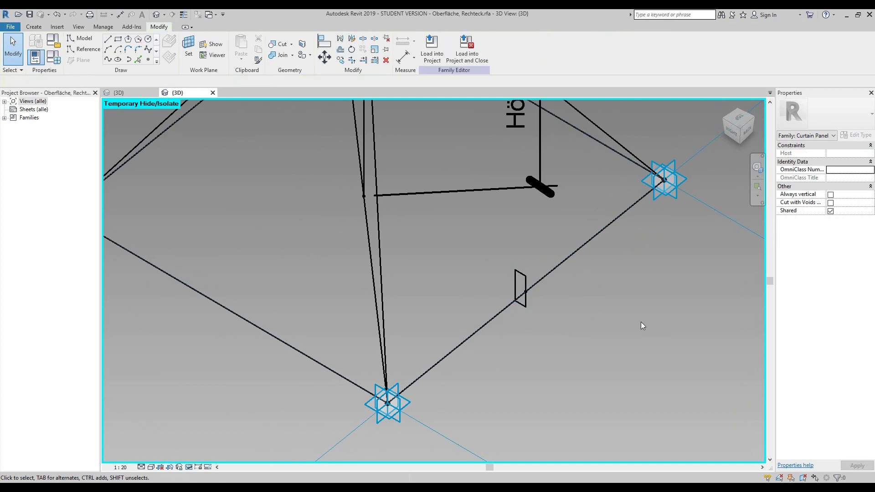
# Create a solid frame form from the rectangular profile and the four base reference lines as its path
pyautogui.click(561, 261)
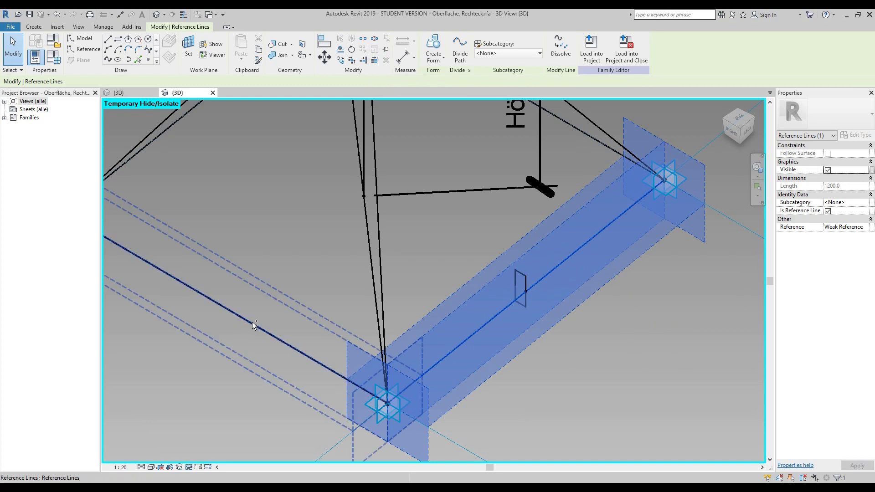
pyautogui.scroll(-2, 253, 322)
pyautogui.moveTo(215, 229); pyautogui.dragTo(226, 275, button='middle')
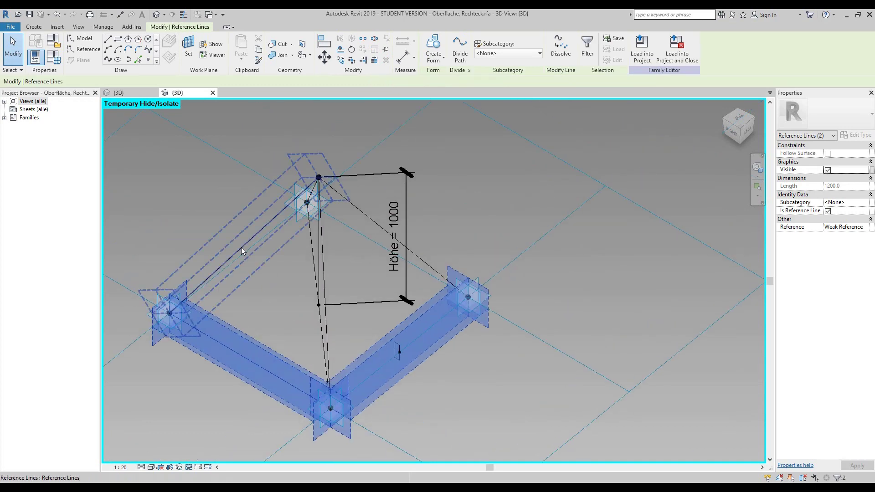
pyautogui.click(757, 167)
pyautogui.moveTo(548, 211); pyautogui.dragTo(571, 246)
pyautogui.click(618, 220)
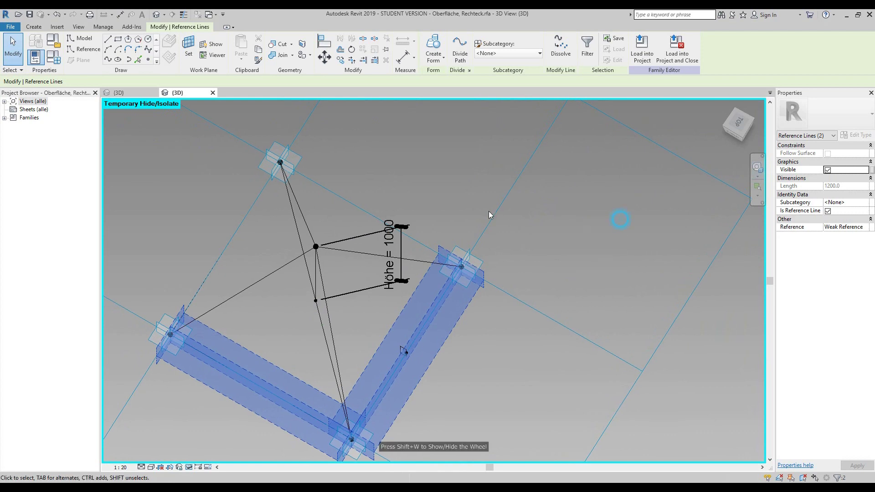
pyautogui.keyDown('ctrl'); pyautogui.click(332, 194); pyautogui.keyUp('ctrl')
pyautogui.keyDown('ctrl'); pyautogui.click(233, 226); pyautogui.keyUp('ctrl')
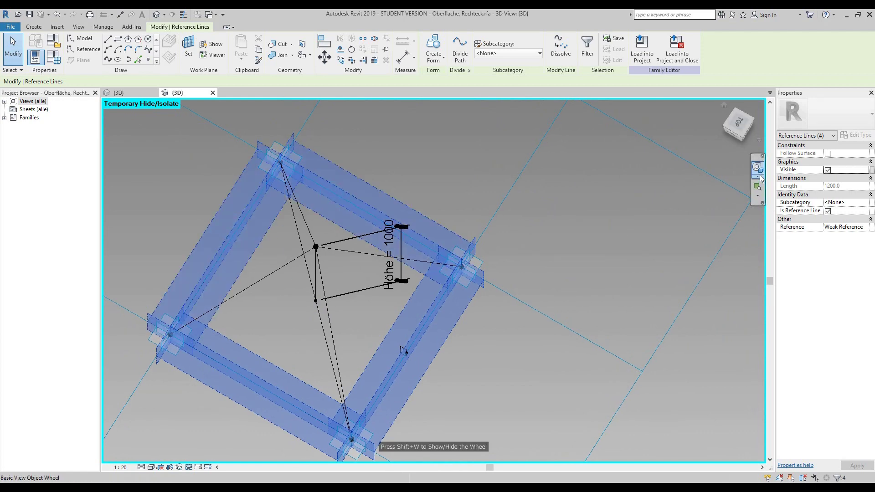
pyautogui.click(757, 168)
pyautogui.moveTo(643, 273); pyautogui.dragTo(631, 205)
pyautogui.scroll(2, 410, 339)
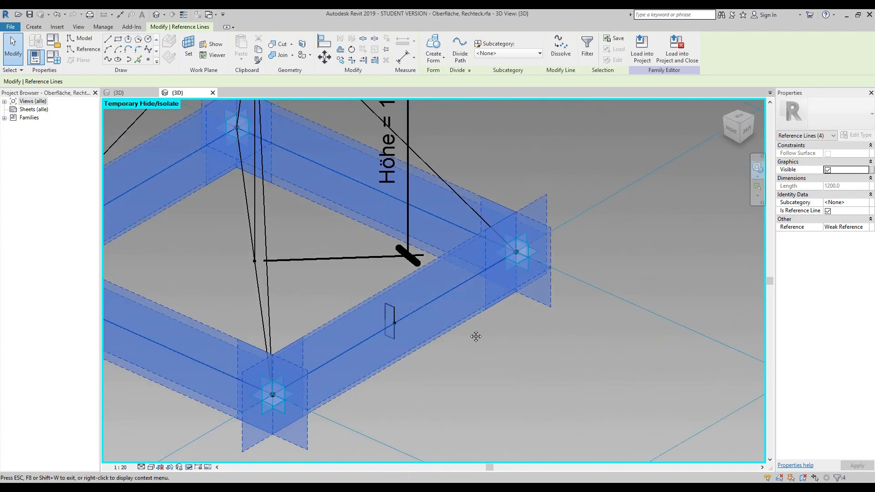
pyautogui.moveTo(453, 343); pyautogui.dragTo(554, 290, button='middle')
pyautogui.click(551, 289)
pyautogui.scroll(2, 562, 330)
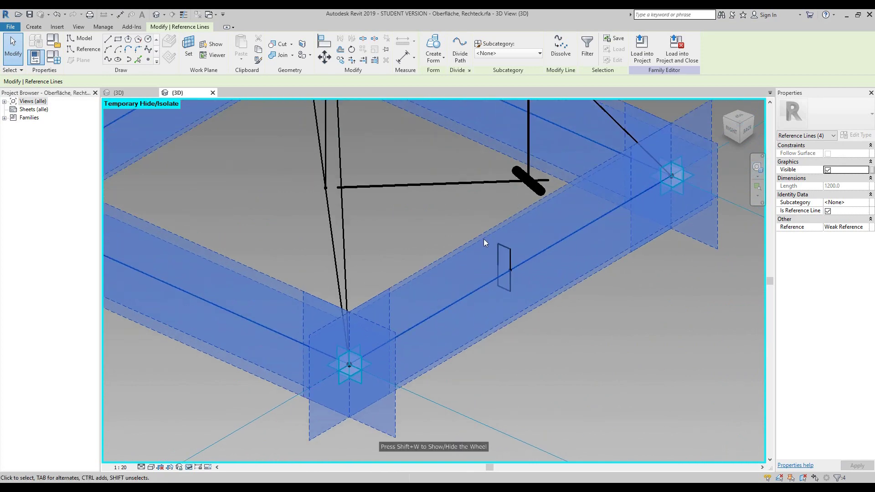
pyautogui.press('Tab')
pyautogui.keyDown('ctrl'); pyautogui.click(506, 252); pyautogui.keyUp('ctrl')
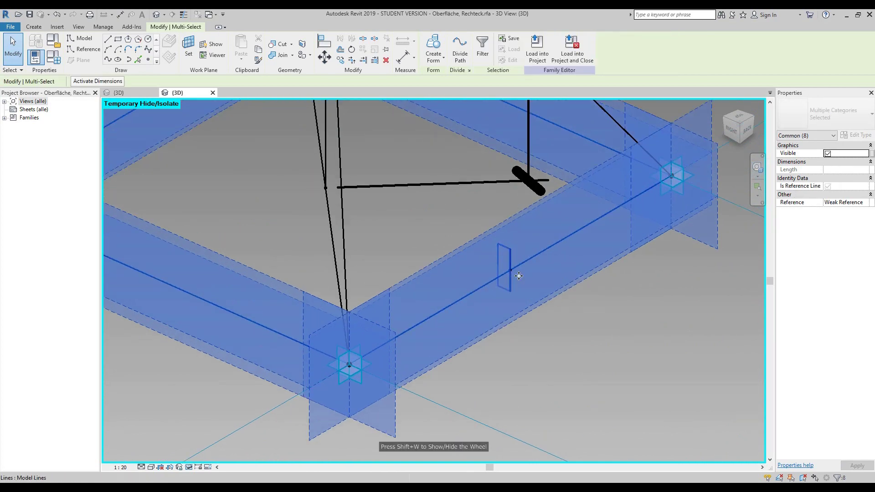
pyautogui.scroll(-4, 625, 324)
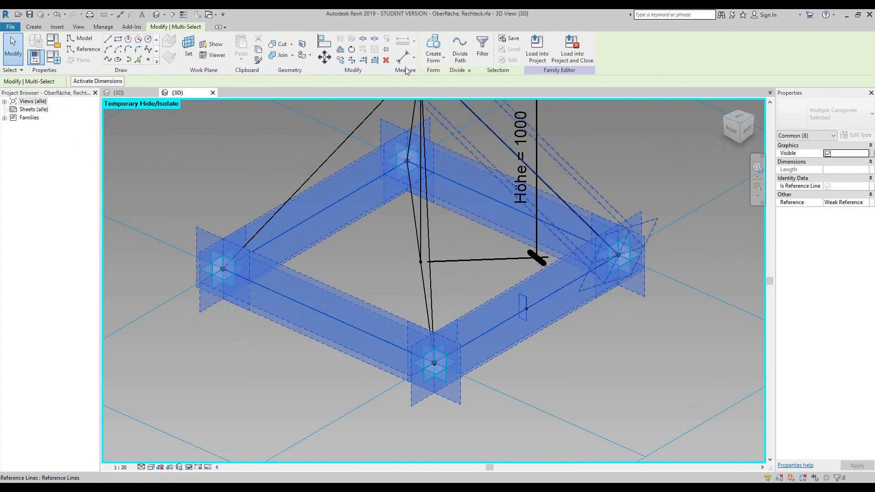
pyautogui.click(434, 44)
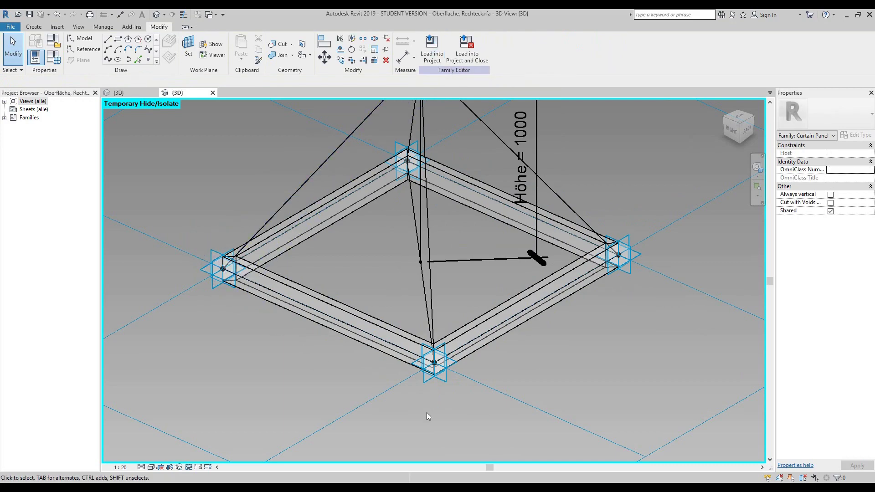
# Select the whole solid frame form around the base and hide it temporarily in the view
pyautogui.keyDown('shift'); pyautogui.moveTo(609, 229); pyautogui.dragTo(643, 388, button='middle'); pyautogui.keyUp('shift')
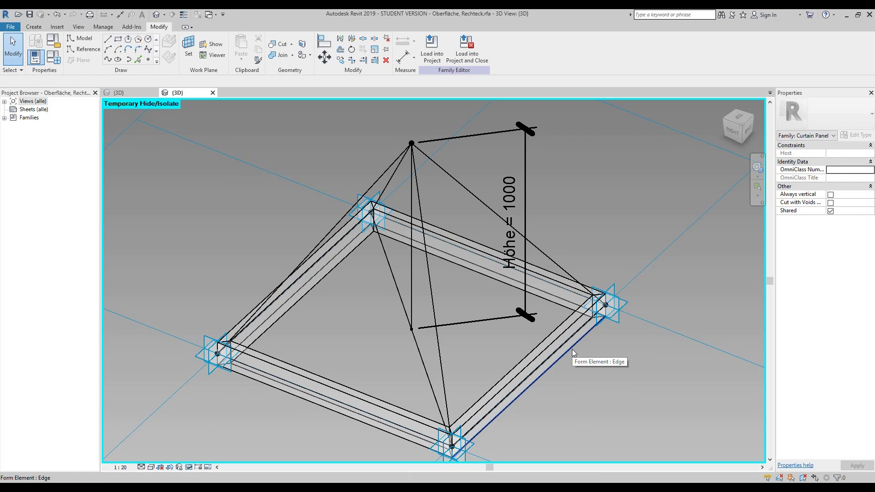
pyautogui.press('Tab')
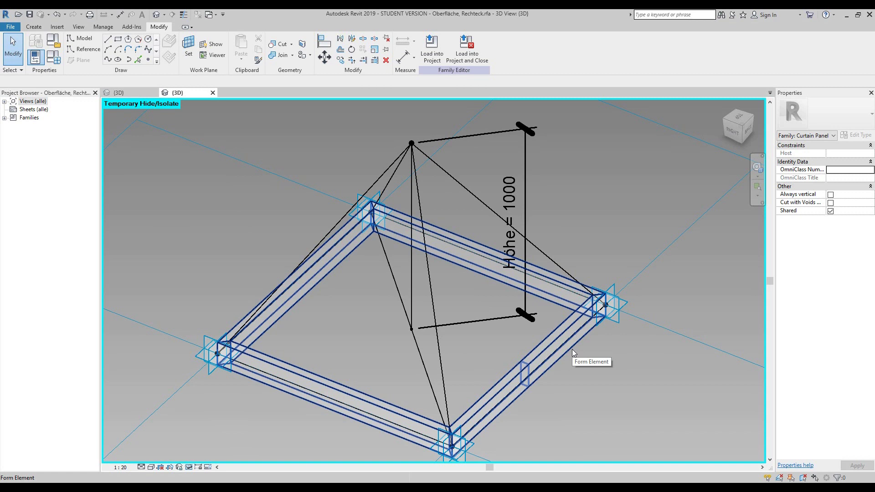
pyautogui.click(572, 349)
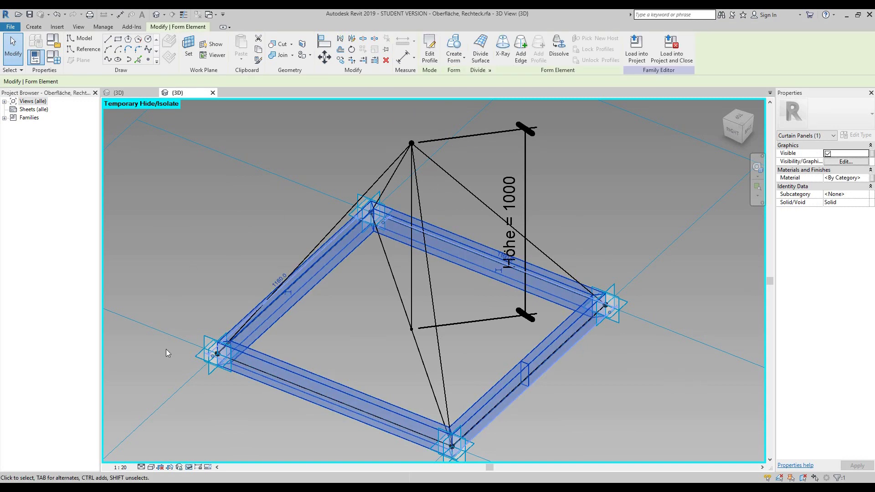
pyautogui.click(190, 467)
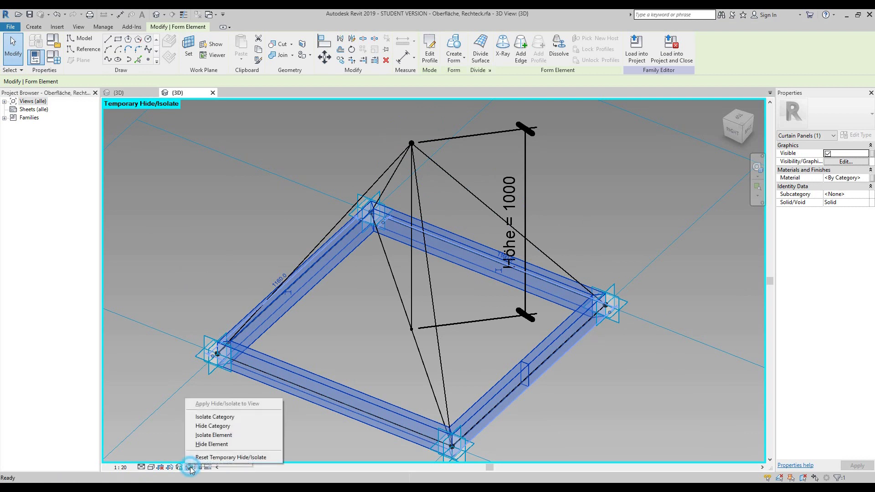
pyautogui.click(212, 444)
pyautogui.moveTo(637, 380); pyautogui.dragTo(660, 359, button='middle')
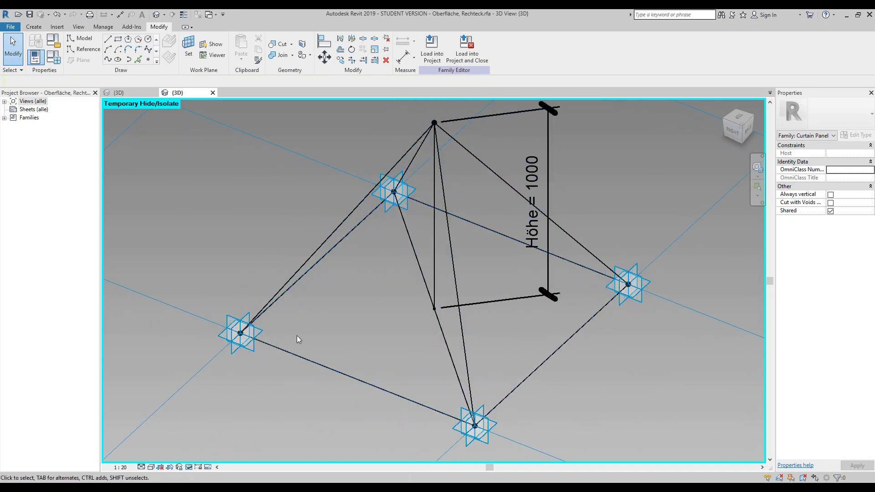
# Create a flat surface form from the four base reference lines, choosing the planar option instead of the extruded box
pyautogui.click(381, 390)
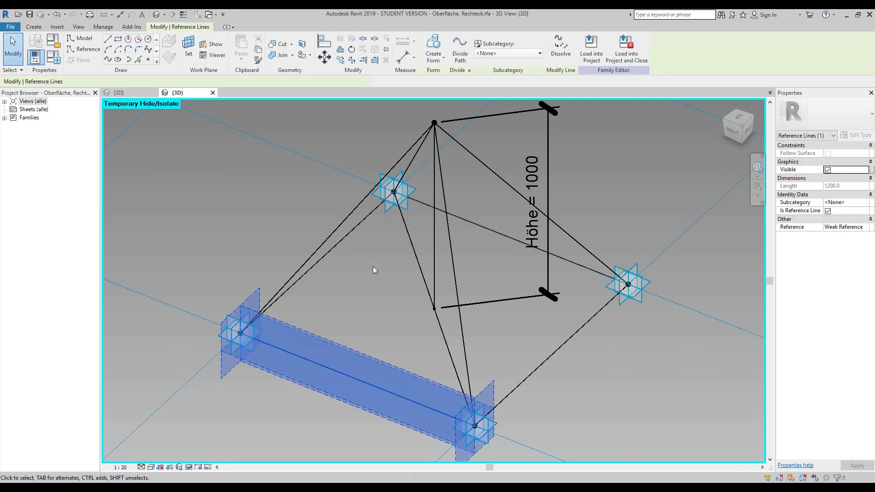
pyautogui.keyDown('ctrl'); pyautogui.click(353, 233); pyautogui.keyUp('ctrl')
pyautogui.keyDown('ctrl'); pyautogui.click(491, 232); pyautogui.keyUp('ctrl')
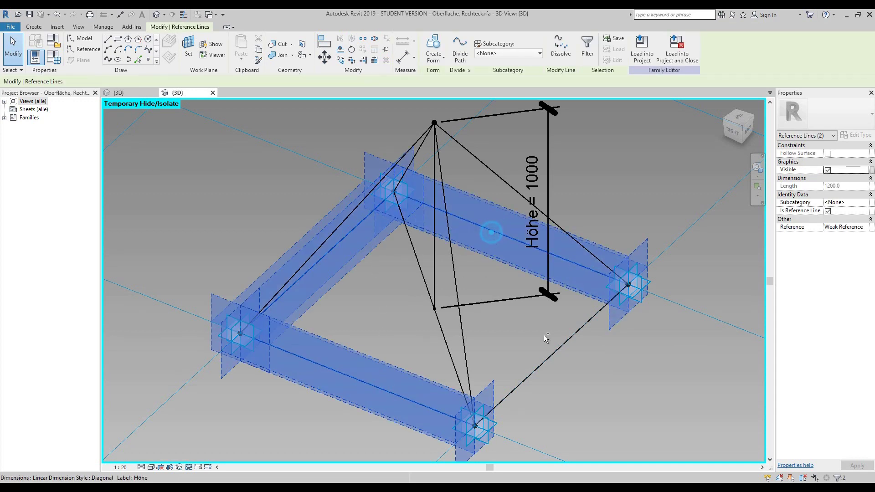
pyautogui.keyDown('ctrl'); pyautogui.click(559, 348); pyautogui.keyUp('ctrl')
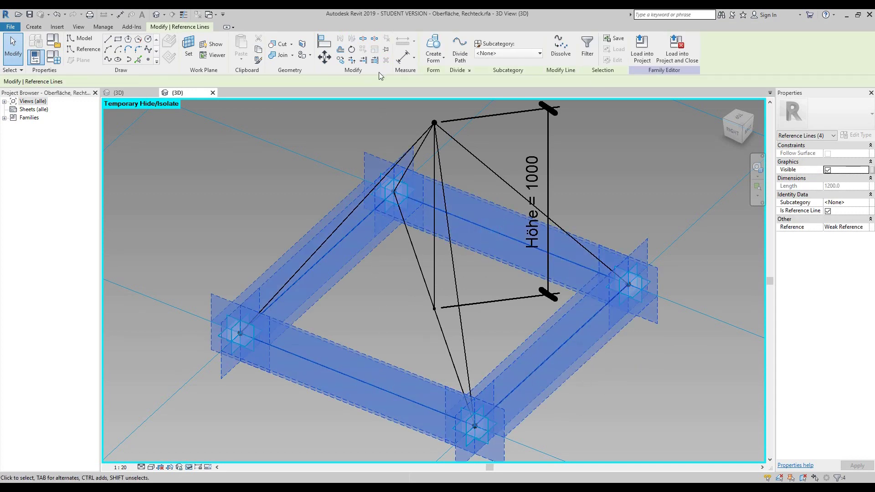
pyautogui.click(434, 44)
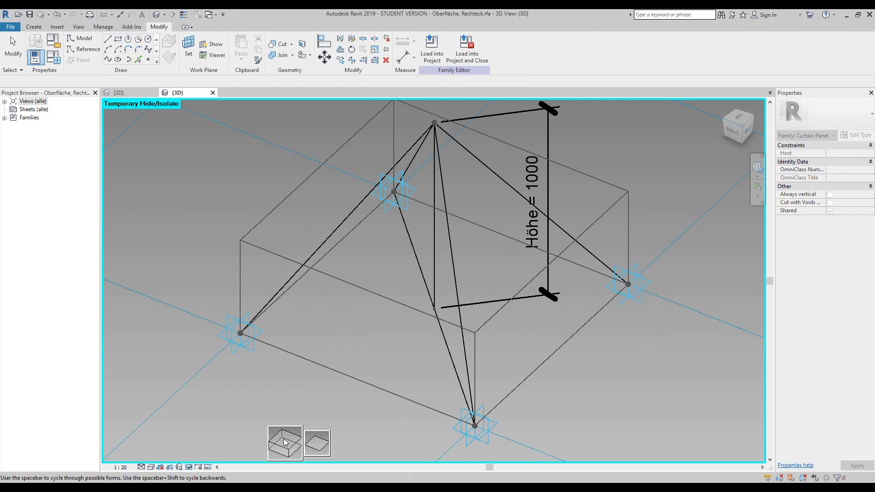
pyautogui.click(321, 447)
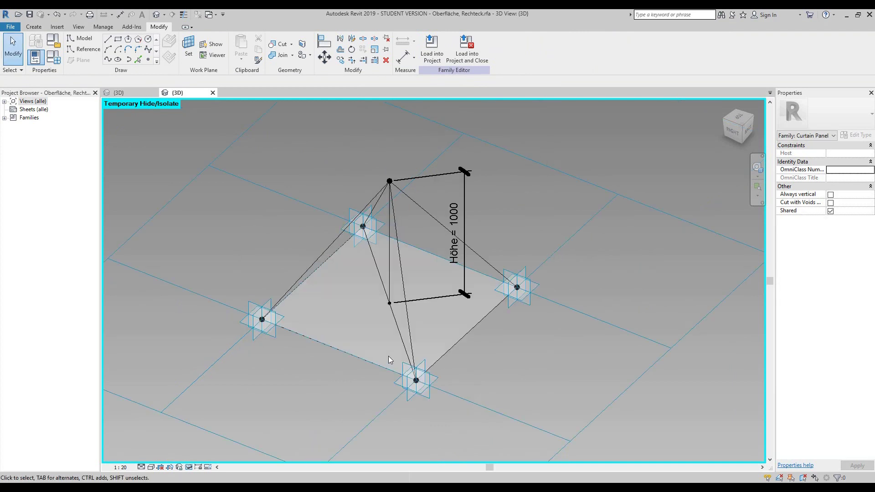
# Assign the project material Glas to the flat base surface
pyautogui.click(457, 343)
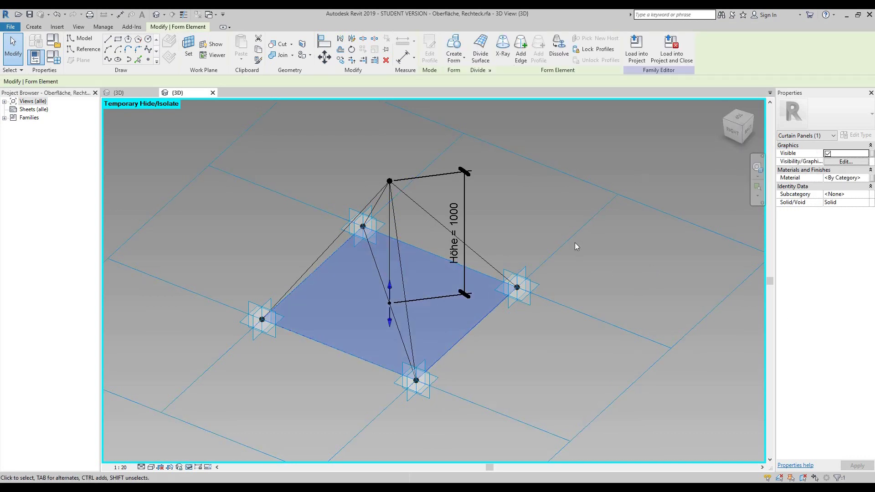
pyautogui.click(848, 178)
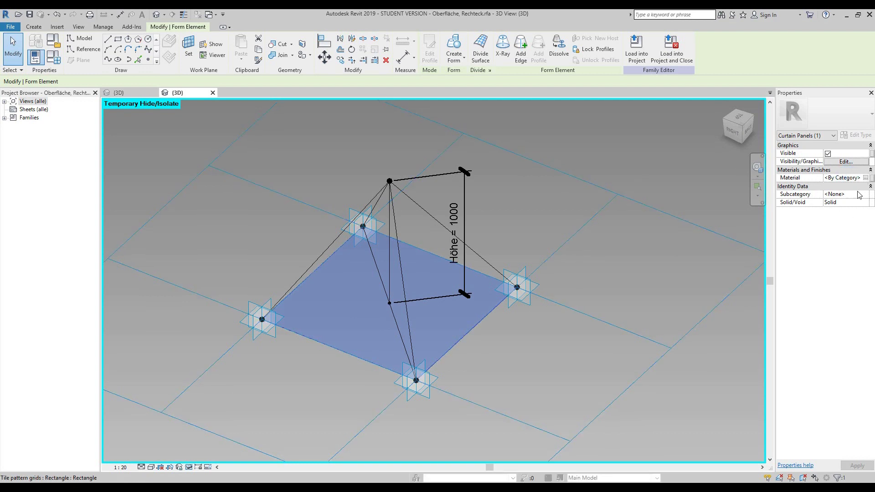
pyautogui.click(865, 178)
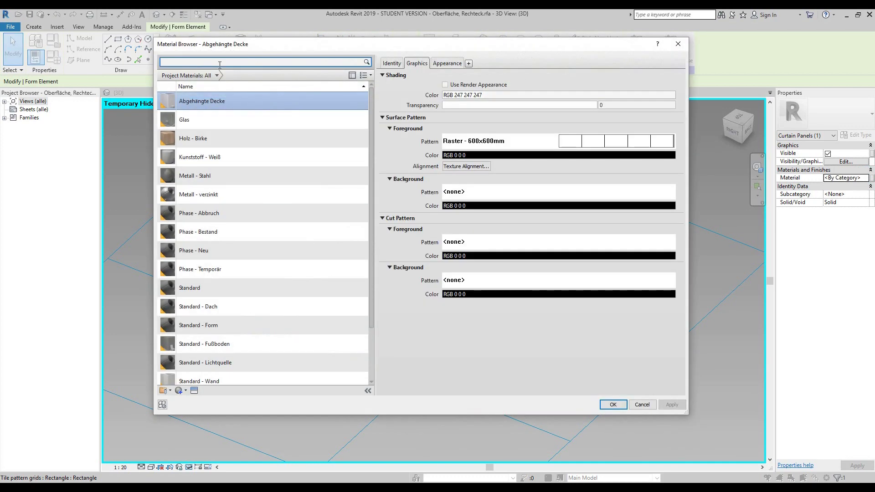
pyautogui.click(219, 64)
pyautogui.click(209, 111)
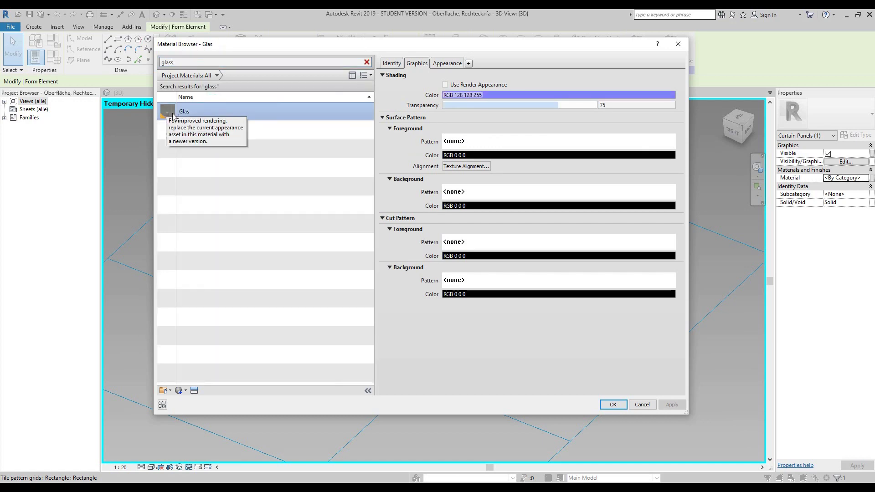
pyautogui.click(614, 405)
pyautogui.click(527, 360)
pyautogui.moveTo(527, 359); pyautogui.dragTo(560, 353, button='middle')
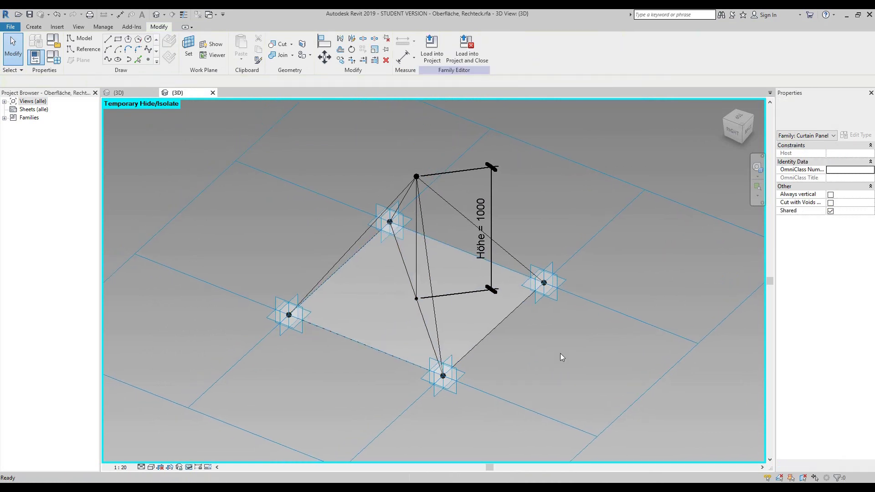
# Reset the temporary hide/isolate and temporarily hide only the pyramid's four sloped faces
pyautogui.click(190, 467)
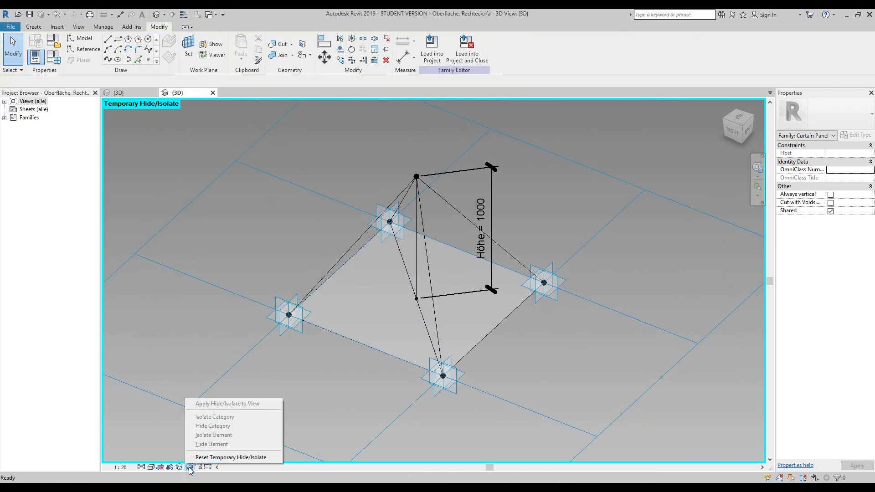
pyautogui.click(211, 457)
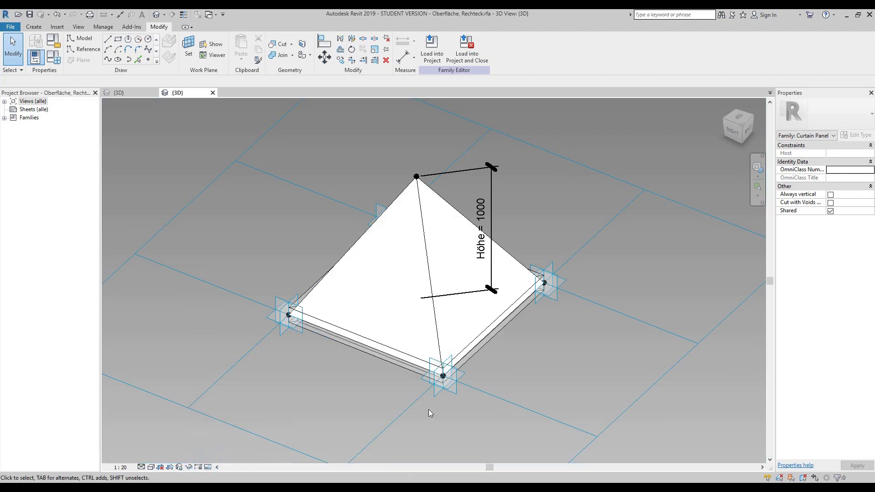
pyautogui.click(757, 167)
pyautogui.moveTo(712, 177); pyautogui.dragTo(648, 246)
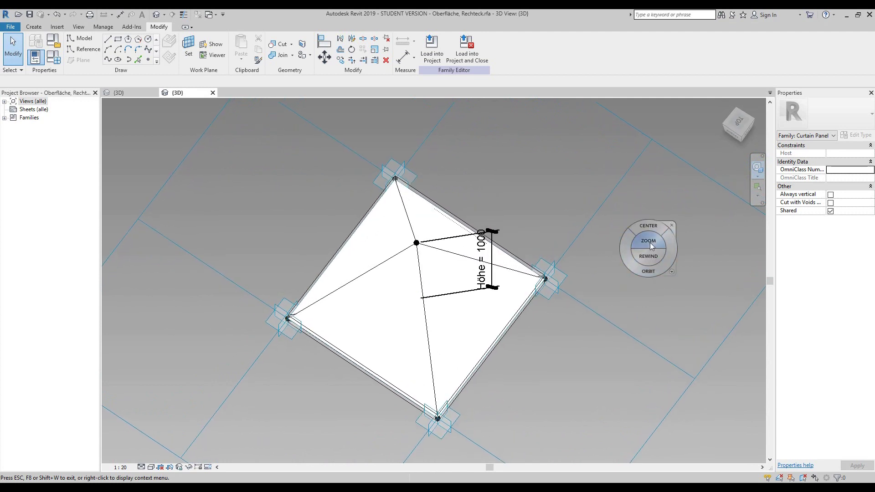
pyautogui.click(670, 226)
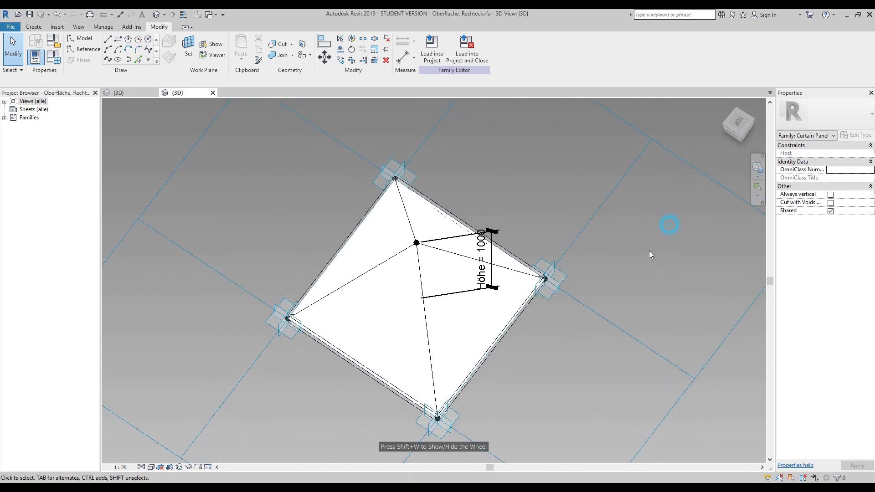
pyautogui.click(520, 276)
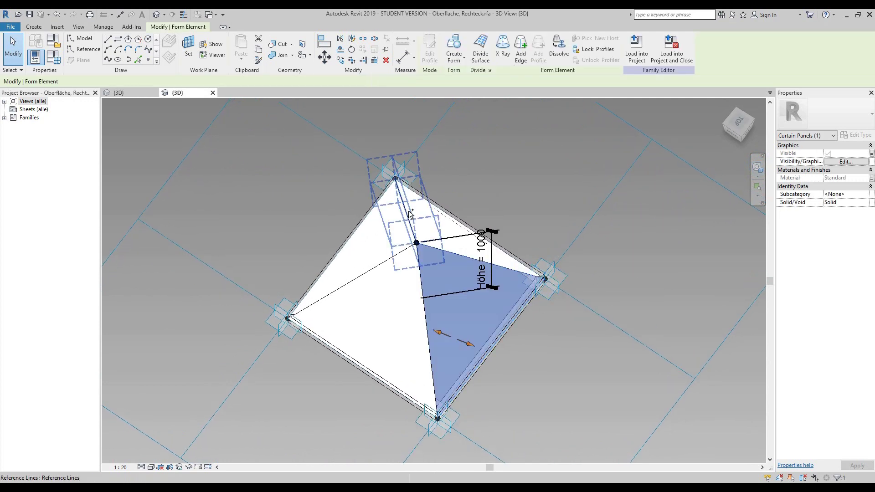
pyautogui.keyDown('ctrl'); pyautogui.click(441, 215); pyautogui.keyUp('ctrl')
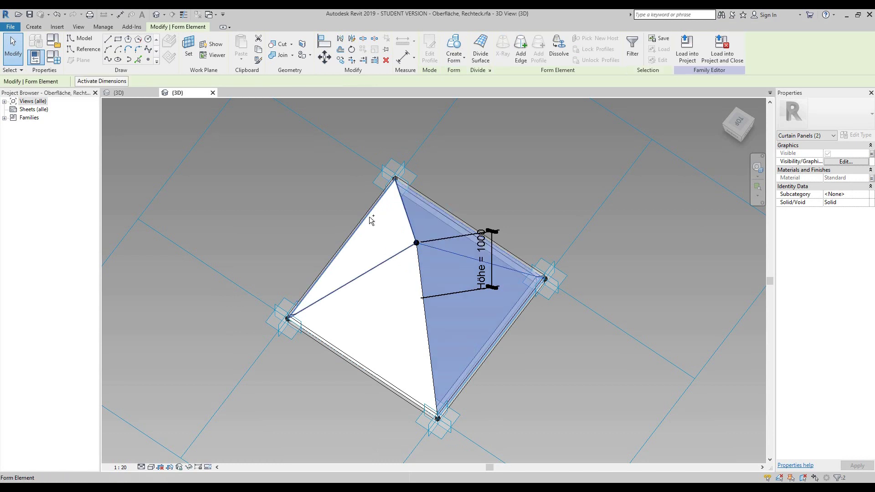
pyautogui.keyDown('ctrl'); pyautogui.click(352, 221); pyautogui.keyUp('ctrl')
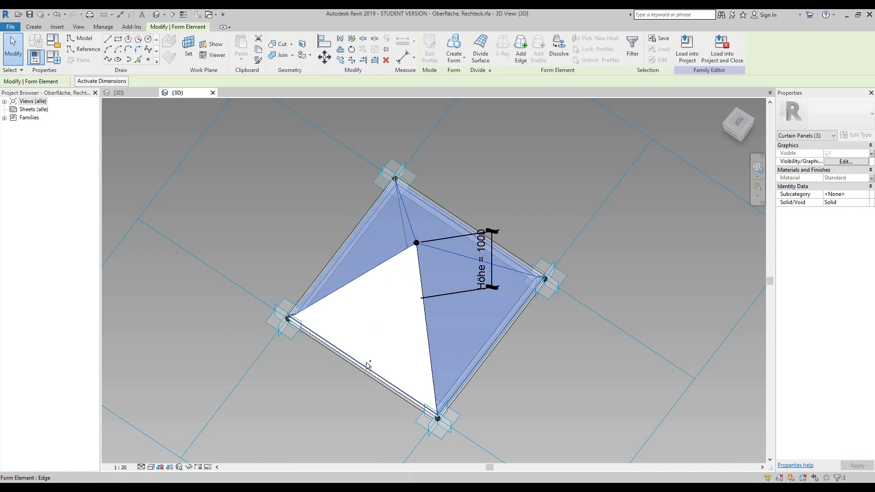
pyautogui.keyDown('ctrl'); pyautogui.click(368, 364); pyautogui.keyUp('ctrl')
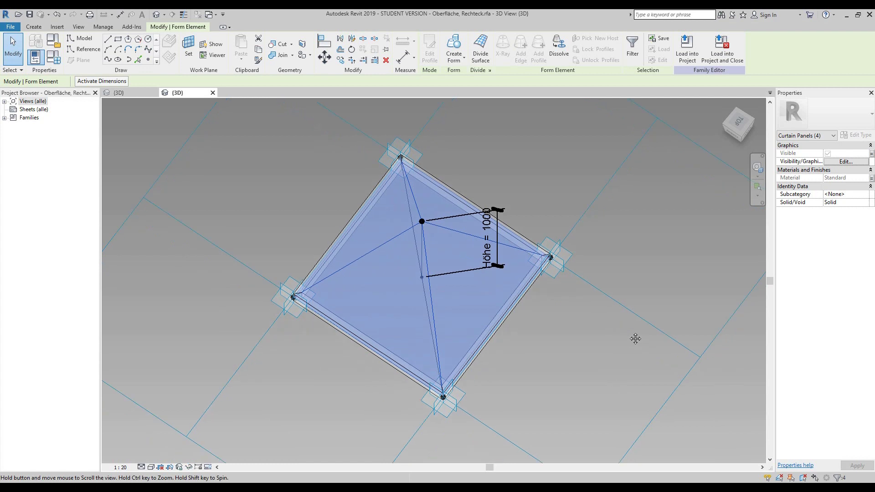
pyautogui.moveTo(365, 336); pyautogui.dragTo(392, 266, button='middle')
pyautogui.click(191, 467)
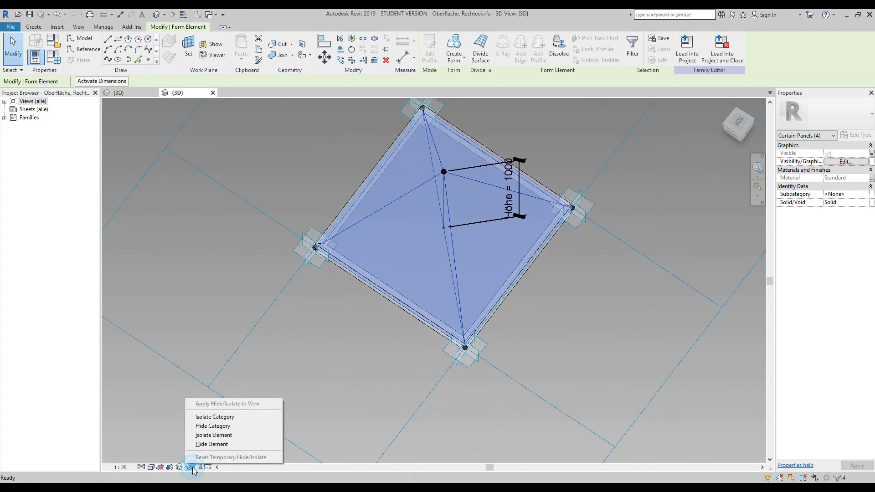
pyautogui.click(212, 445)
# Enable selection by face and select the flat glass surface and the whole frame form together
pyautogui.click(757, 168)
pyautogui.moveTo(528, 354); pyautogui.dragTo(602, 375)
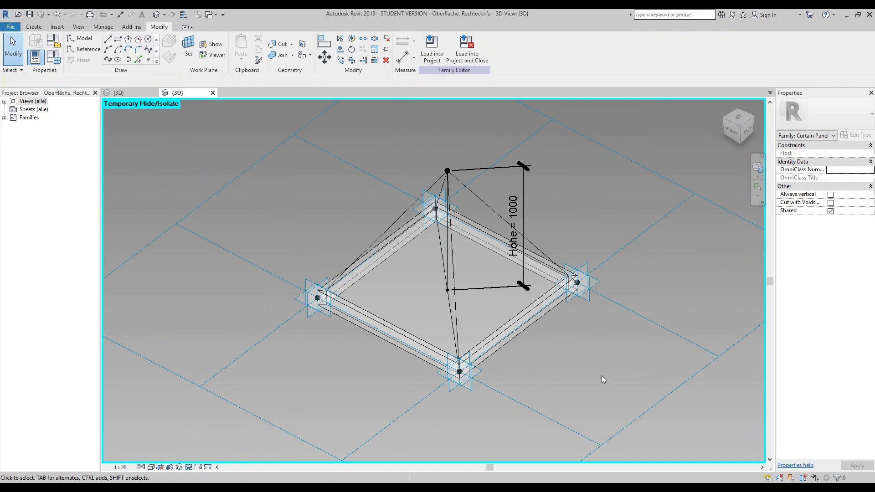
pyautogui.moveTo(619, 225); pyautogui.dragTo(600, 252)
pyautogui.click(642, 223)
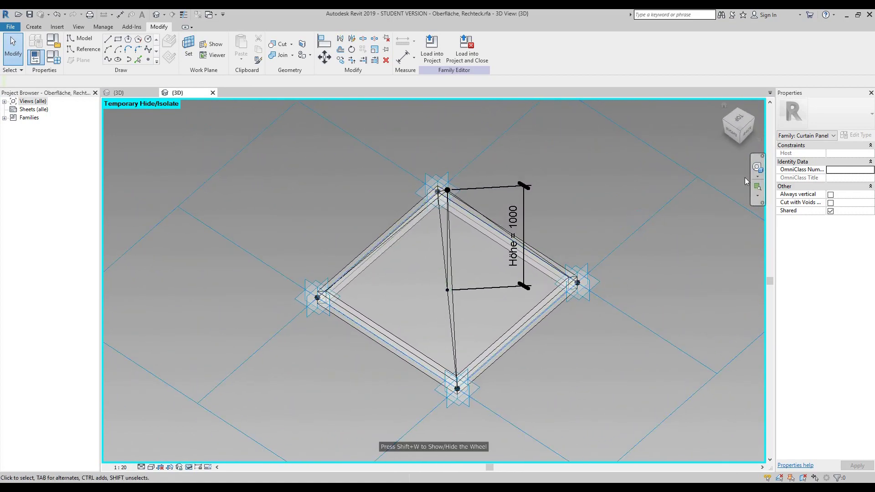
pyautogui.click(757, 167)
pyautogui.moveTo(704, 209); pyautogui.dragTo(673, 201)
pyautogui.click(724, 171)
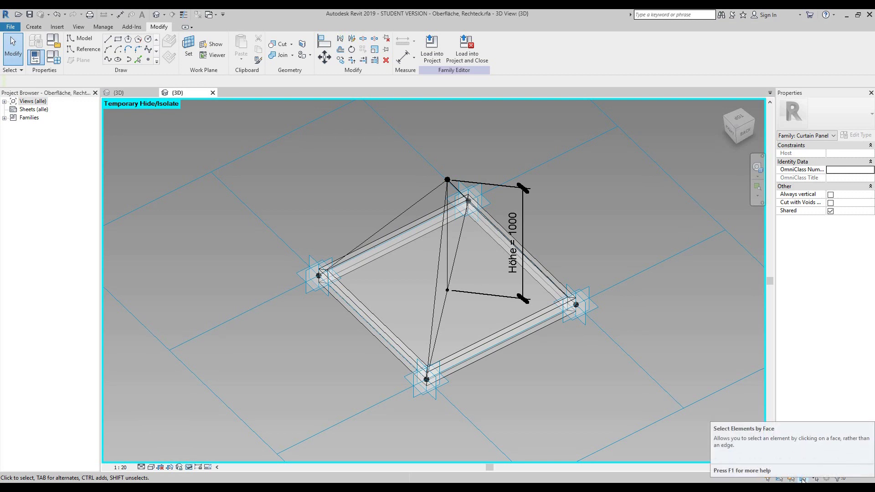
pyautogui.click(480, 318)
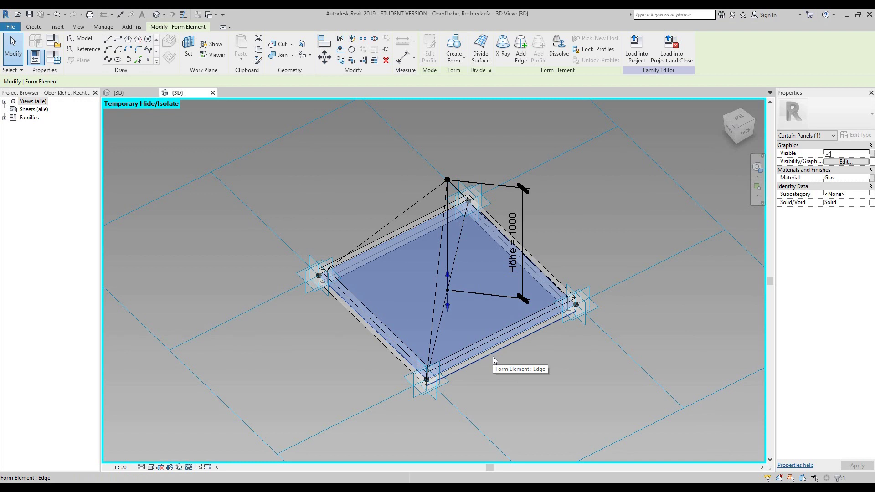
pyautogui.press('Tab')
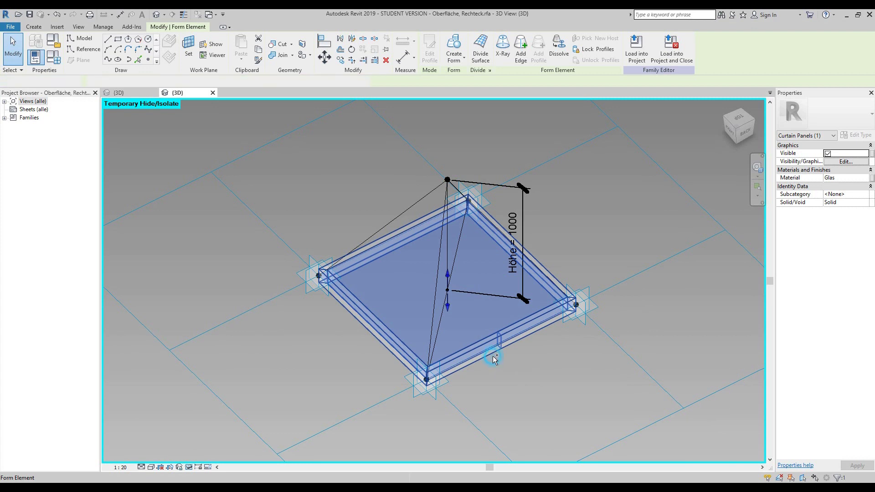
pyautogui.click(493, 357)
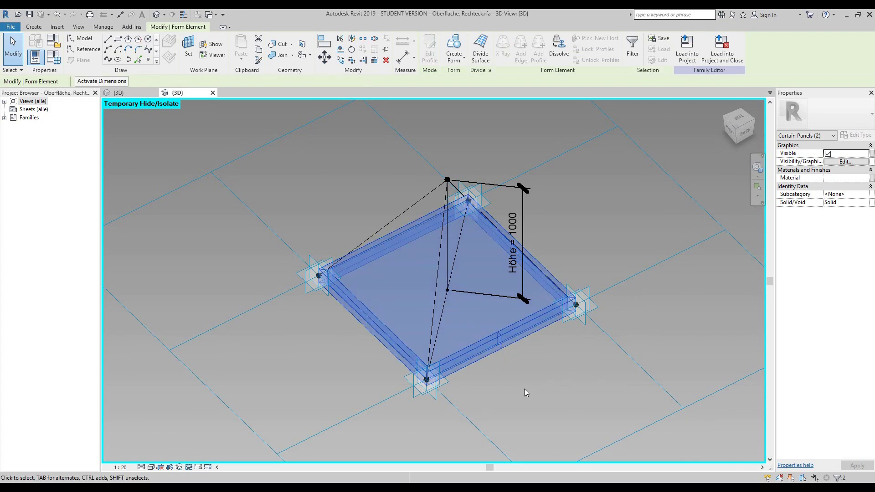
pyautogui.click(631, 42)
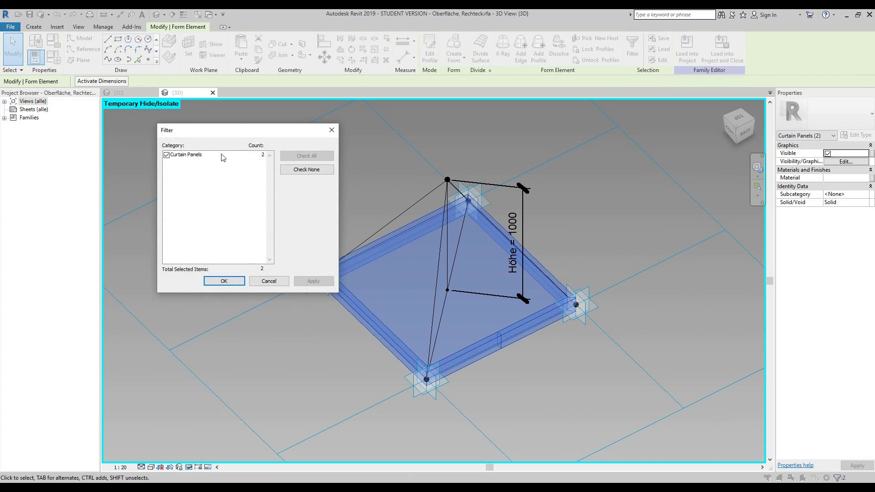
pyautogui.click(226, 280)
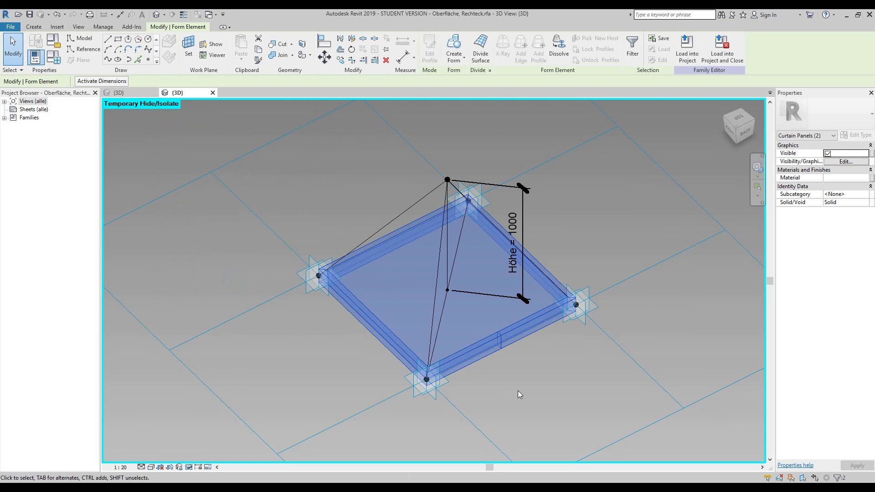
# Create an instance parameter Glass Panel grouped under Graphics and associate it with the visibility of the selected frame and glass surface
pyautogui.click(815, 93)
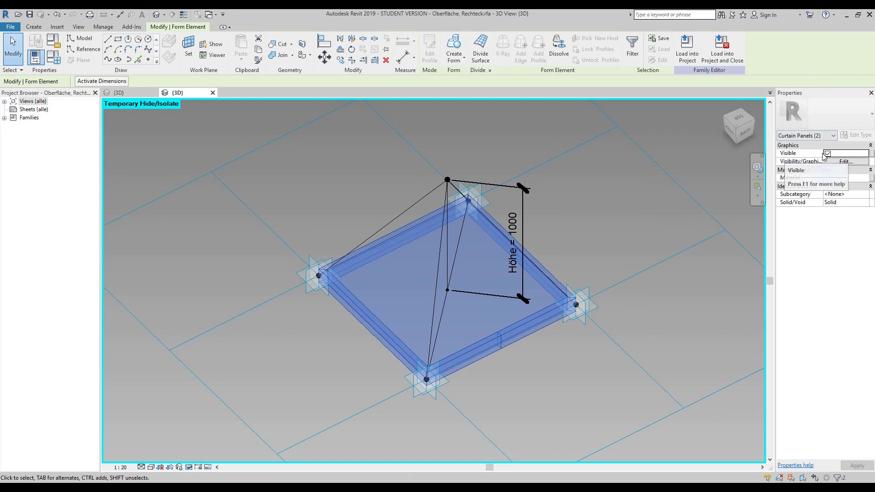
pyautogui.click(872, 157)
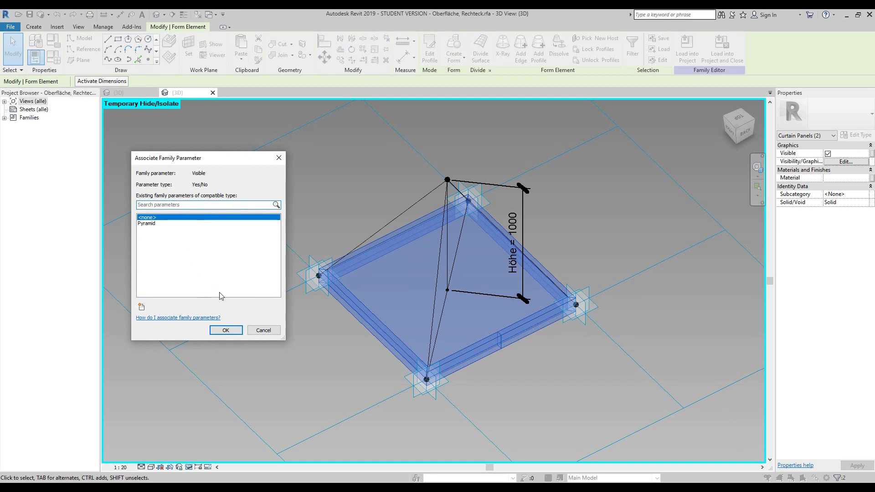
pyautogui.click(141, 307)
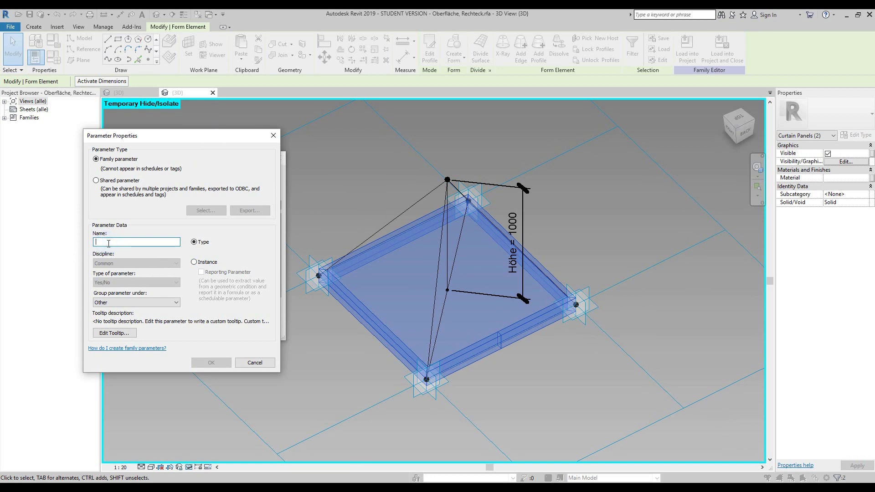
pyautogui.write('Glass Panel')
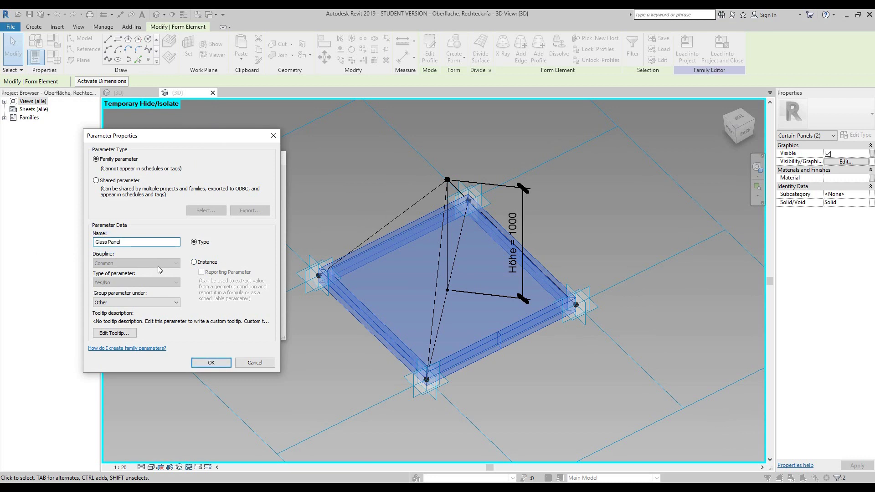
pyautogui.click(195, 262)
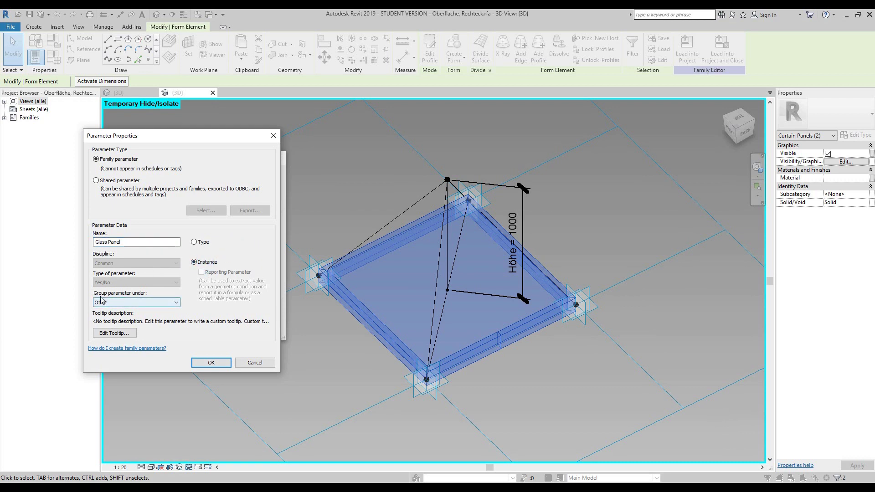
pyautogui.click(158, 302)
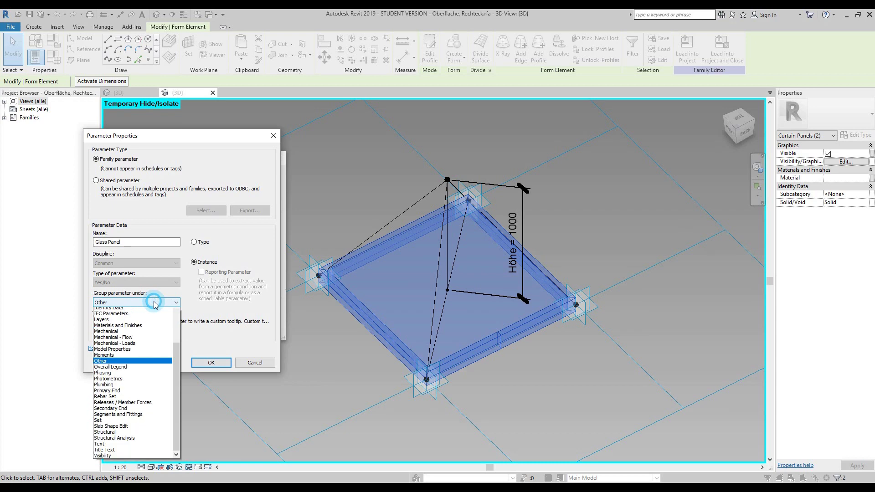
pyautogui.scroll(2, 151, 319)
pyautogui.click(142, 322)
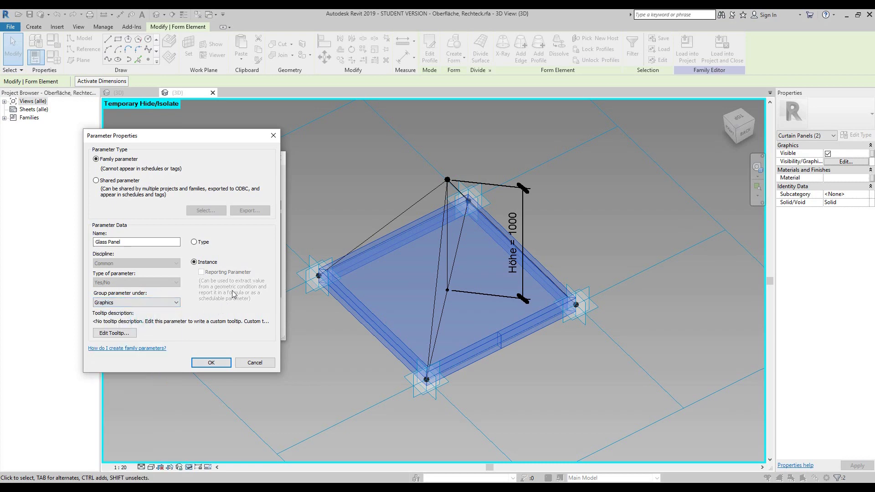
pyautogui.click(211, 363)
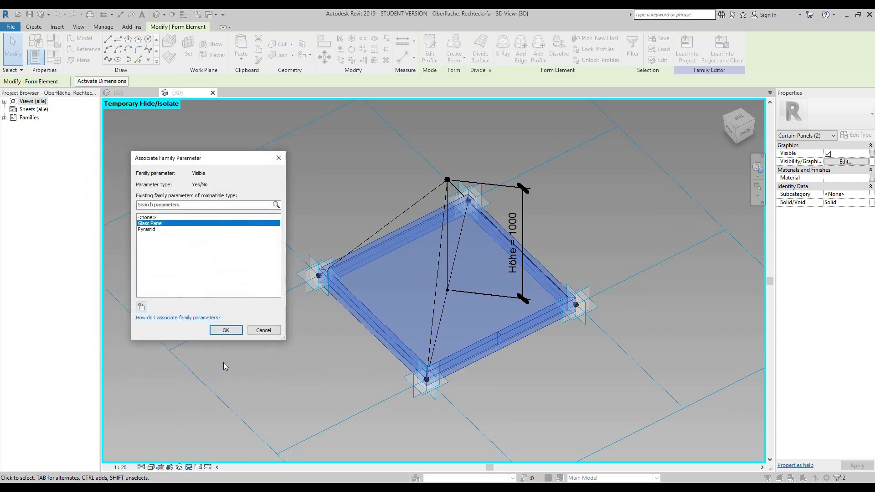
pyautogui.click(229, 330)
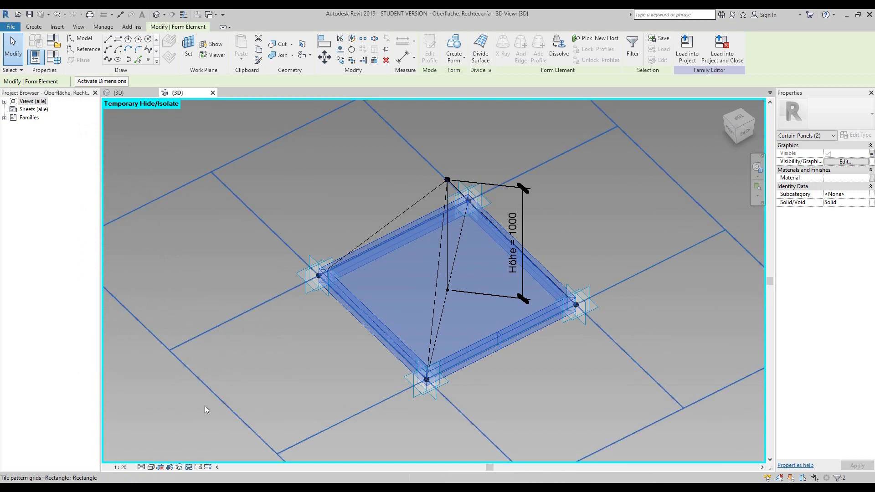
# Reset the temporary hide/isolate and clear the selection in the family's 3D view
pyautogui.click(188, 467)
pyautogui.click(206, 457)
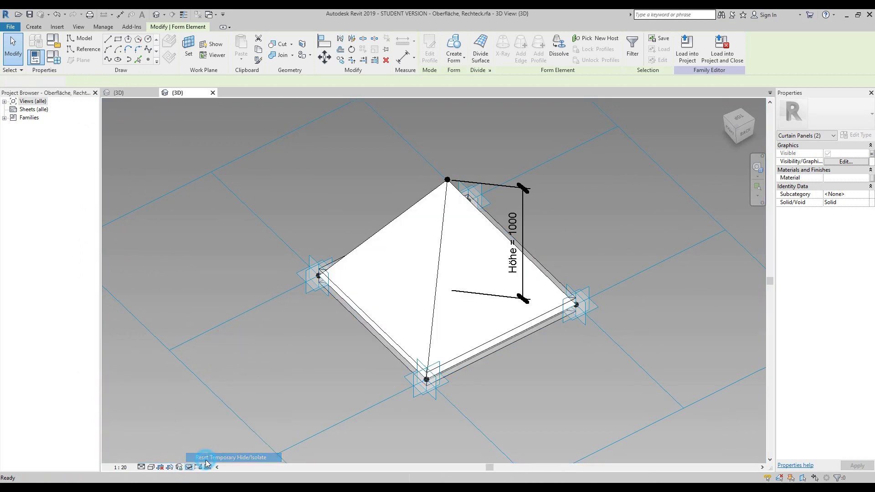
pyautogui.click(725, 180)
pyautogui.click(758, 168)
pyautogui.moveTo(675, 220)
pyautogui.mouseDown()
pyautogui.moveTo(699, 246)
pyautogui.moveTo(643, 220)
pyautogui.moveTo(576, 169)
pyautogui.moveTo(503, 165)
pyautogui.moveTo(583, 164)
pyautogui.moveTo(634, 183)
pyautogui.moveTo(651, 204)
pyautogui.moveTo(599, 188)
pyautogui.moveTo(371, 183)
pyautogui.moveTo(405, 250)
pyautogui.moveTo(587, 211)
pyautogui.moveTo(655, 210)
pyautogui.mouseUp()
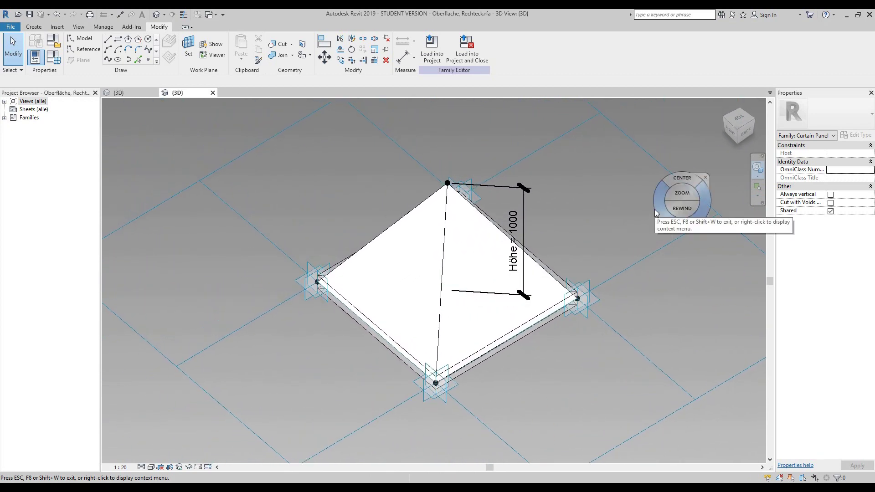
pyautogui.press('Escape')
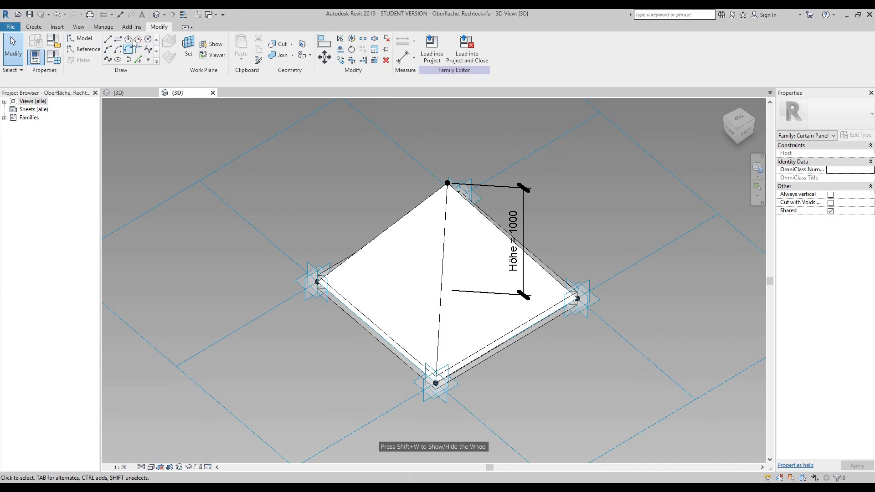
# Turn off Glass Panel in the family types and load the family into the project, overwriting the existing version and its parameter values
pyautogui.click(54, 58)
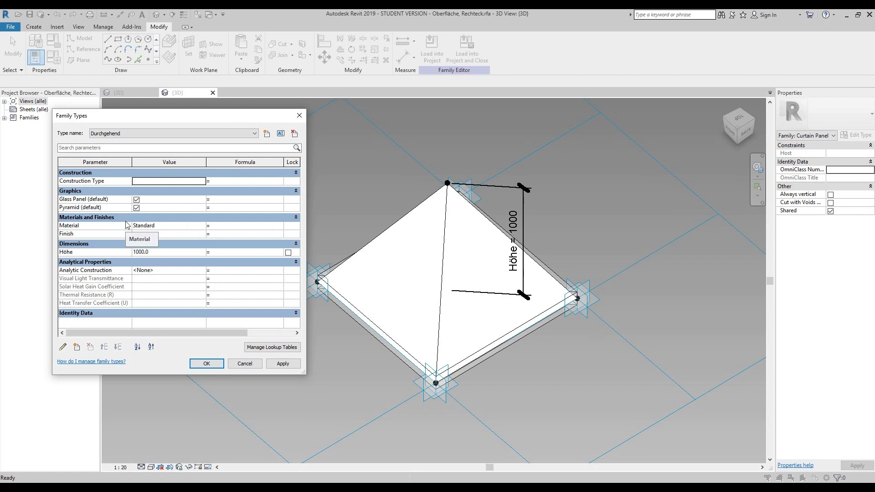
pyautogui.click(136, 200)
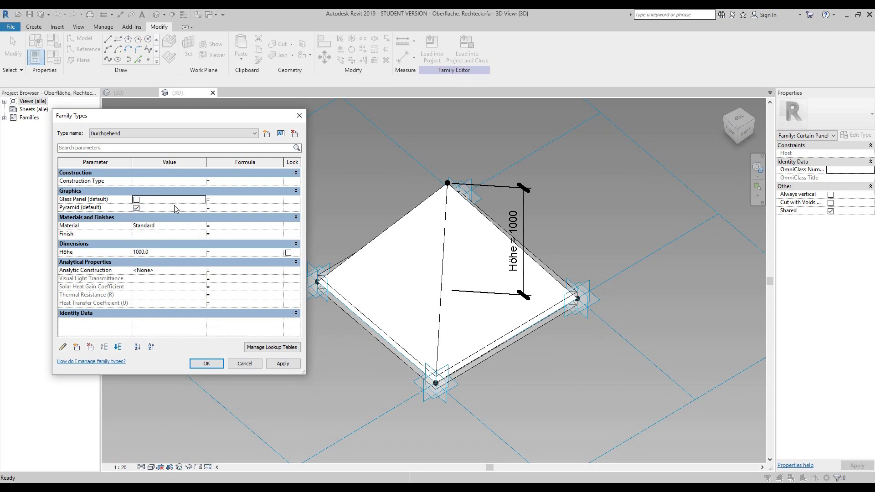
pyautogui.click(207, 364)
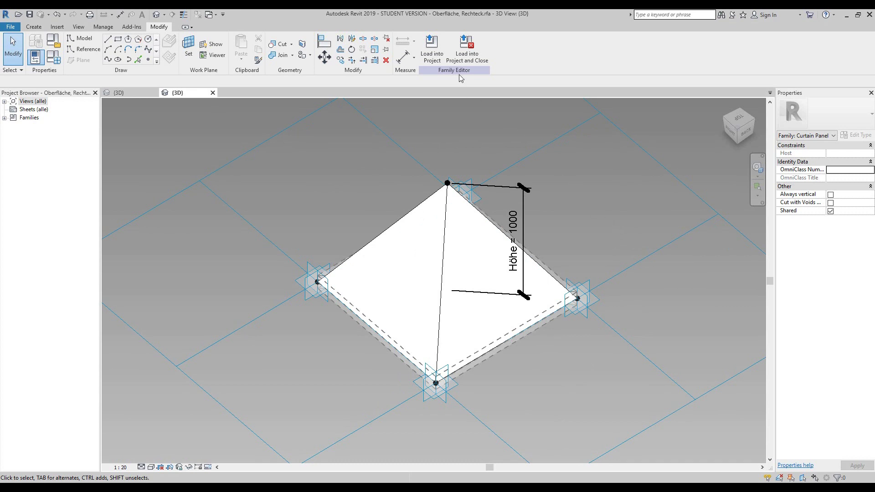
pyautogui.click(432, 46)
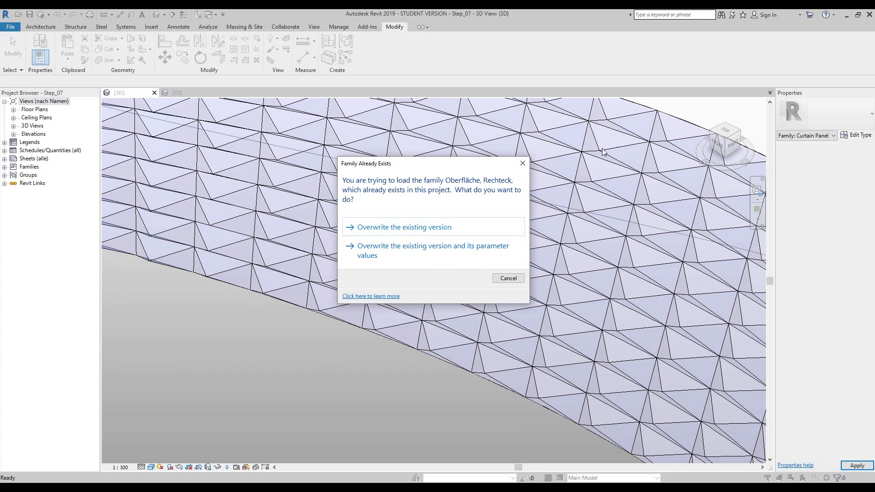
pyautogui.click(415, 249)
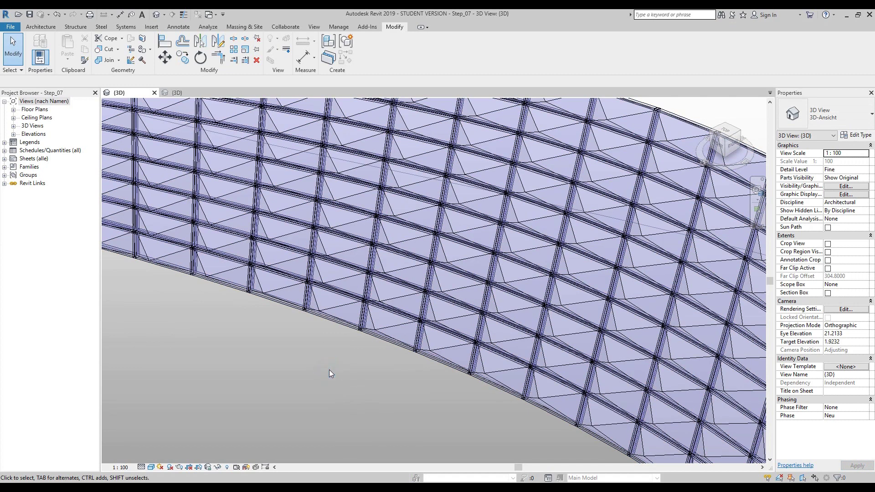
# Examine the reloaded panels with their frames along the curved surface from several angles and distances
pyautogui.scroll(-2, 329, 370)
pyautogui.click(756, 189)
pyautogui.moveTo(474, 273)
pyautogui.mouseDown()
pyautogui.moveTo(523, 278)
pyautogui.moveTo(489, 269)
pyautogui.moveTo(485, 280)
pyautogui.mouseUp()
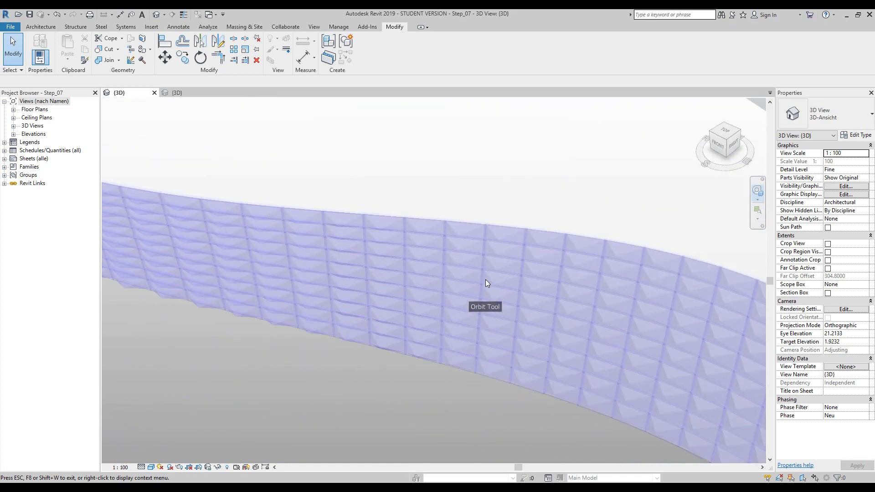
pyautogui.click(496, 254)
pyautogui.moveTo(476, 274); pyautogui.dragTo(623, 249)
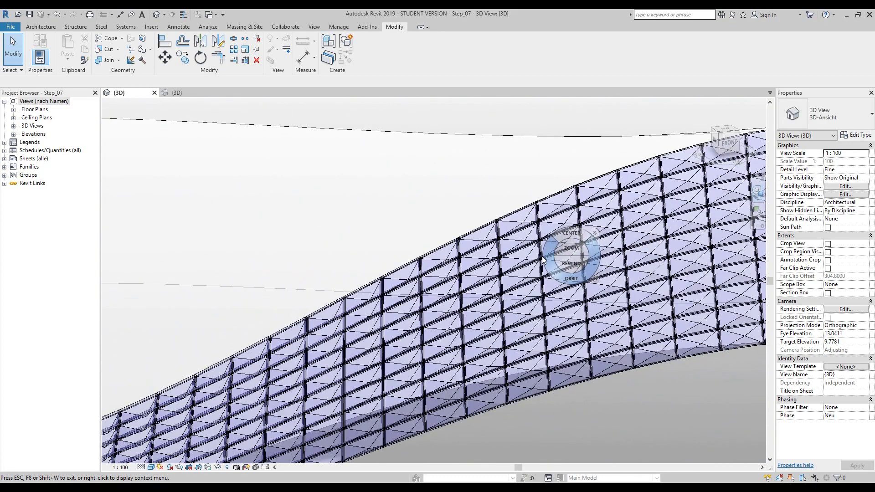
pyautogui.scroll(4, 540, 262)
pyautogui.click(570, 238)
pyautogui.scroll(-7, 542, 236)
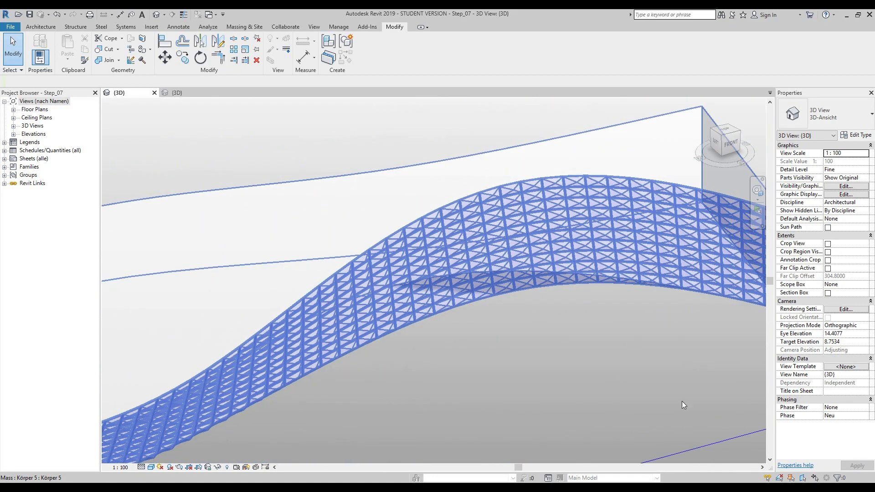
pyautogui.moveTo(632, 366); pyautogui.dragTo(666, 368, button='middle')
# Open the mass for in-place editing and select its curved divided surface
pyautogui.click(409, 175)
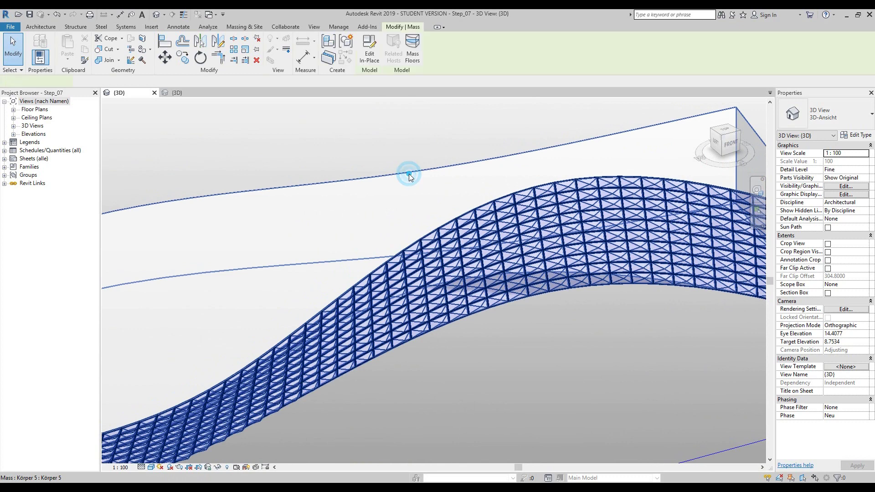
pyautogui.click(374, 48)
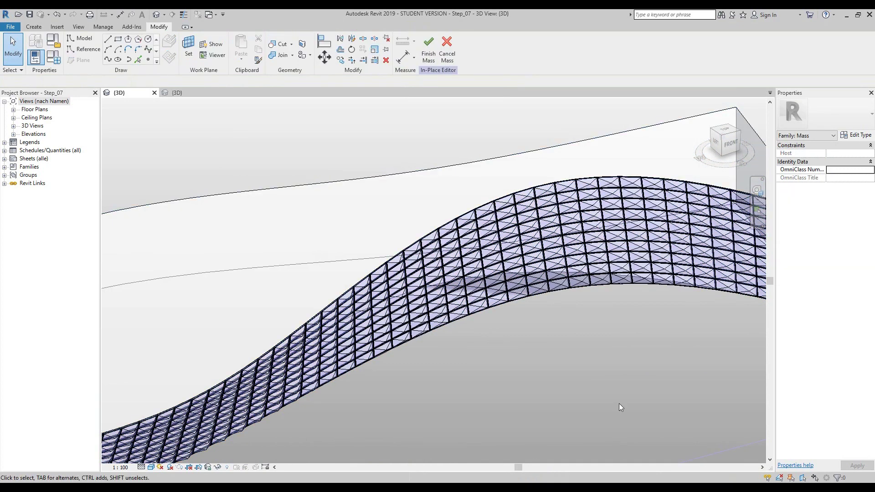
pyautogui.click(563, 209)
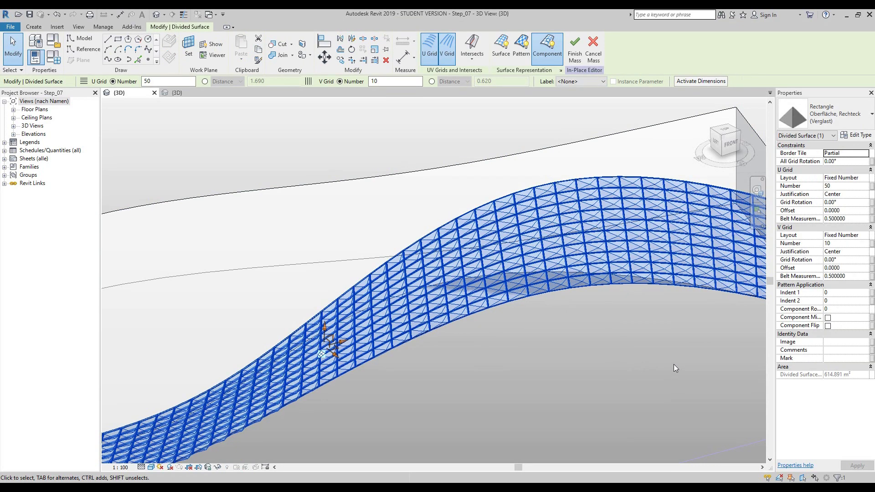
# Set the material of the divided surface's panel type Verglast to Metall - Aluminium and apply the change
pyautogui.click(863, 137)
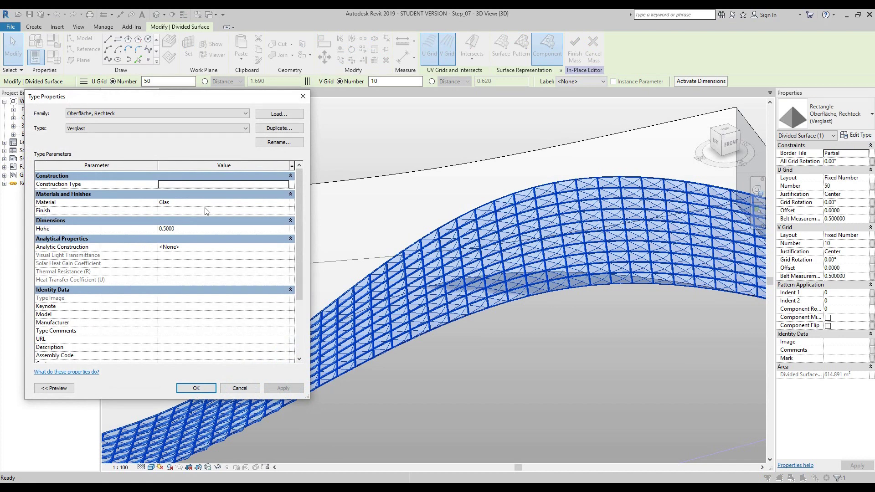
pyautogui.click(255, 202)
pyautogui.click(286, 202)
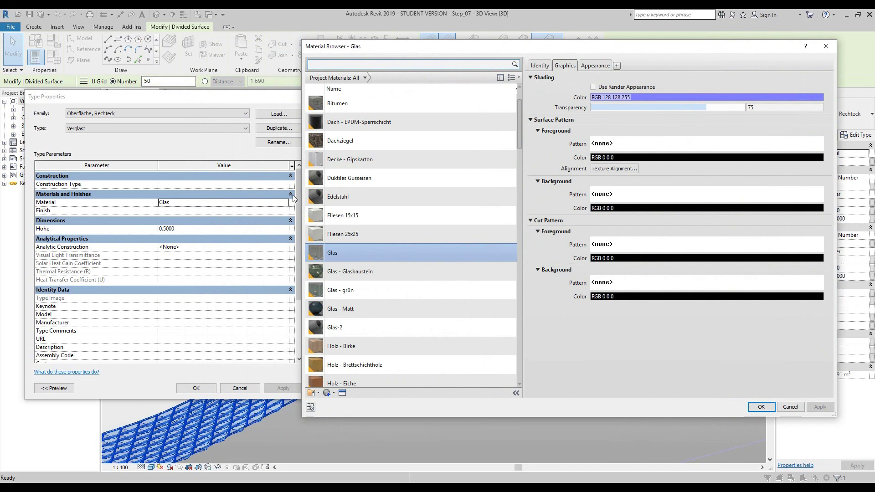
pyautogui.moveTo(510, 47); pyautogui.dragTo(453, 52)
pyautogui.click(282, 69)
pyautogui.write('metal')
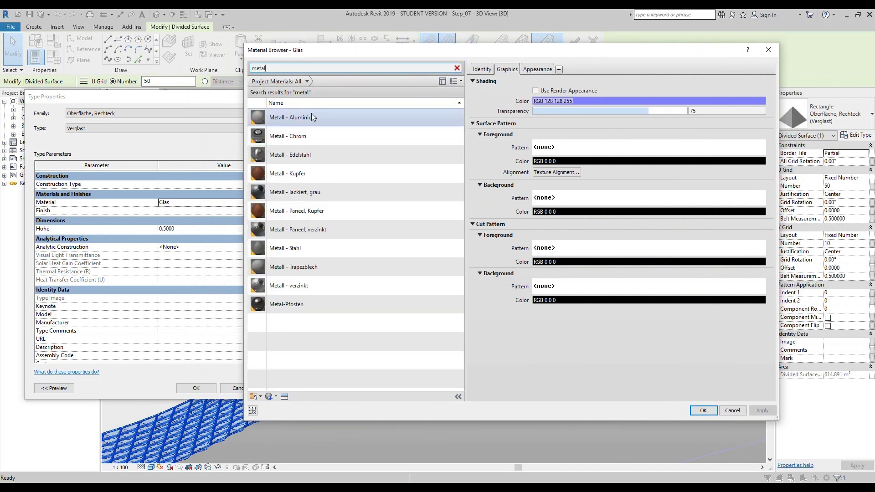
pyautogui.click(310, 117)
pyautogui.click(703, 410)
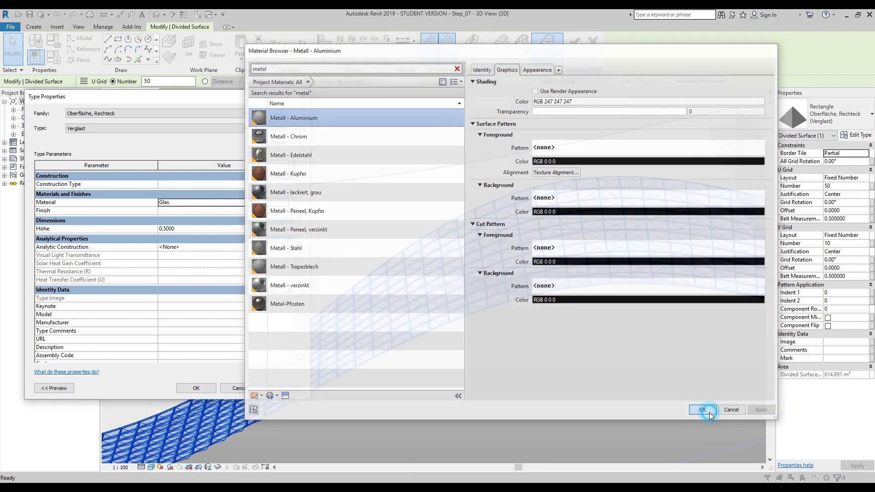
pyautogui.click(282, 389)
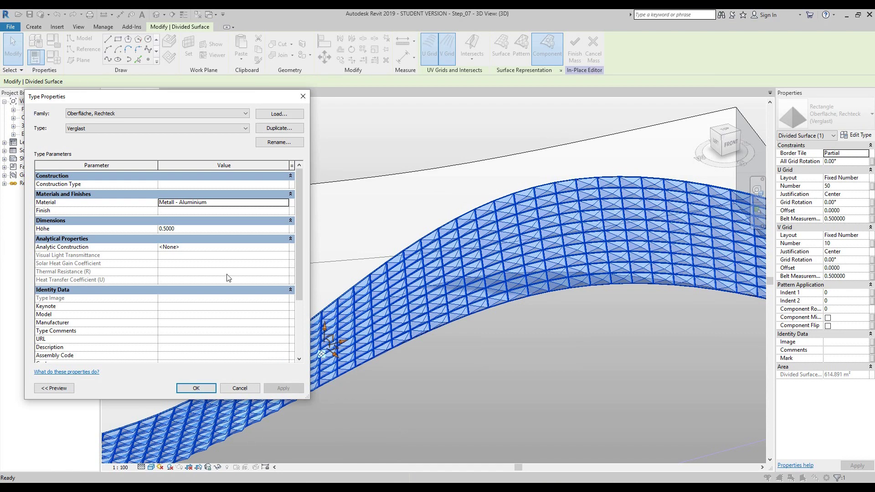
pyautogui.click(196, 387)
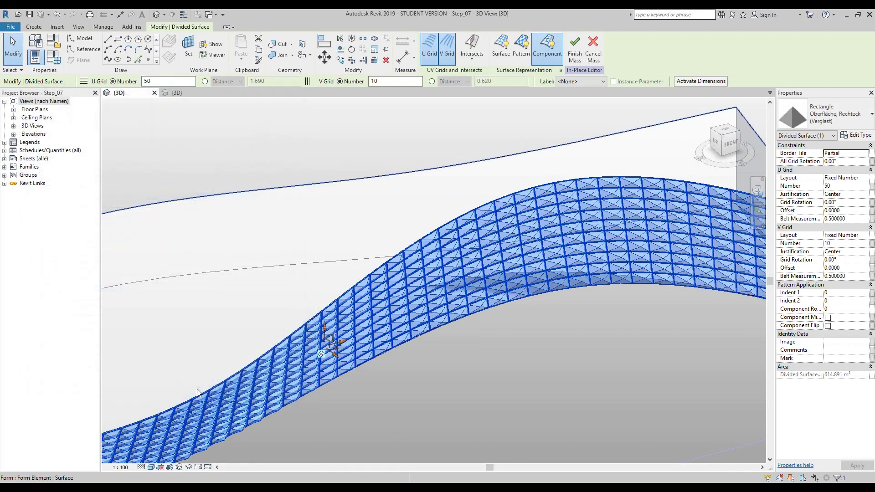
# Select eight scattered individual panels near the crest of the curved surface and turn off Pyramid for them, leaving Glass Panel on
pyautogui.click(758, 191)
pyautogui.moveTo(530, 352); pyautogui.dragTo(604, 212)
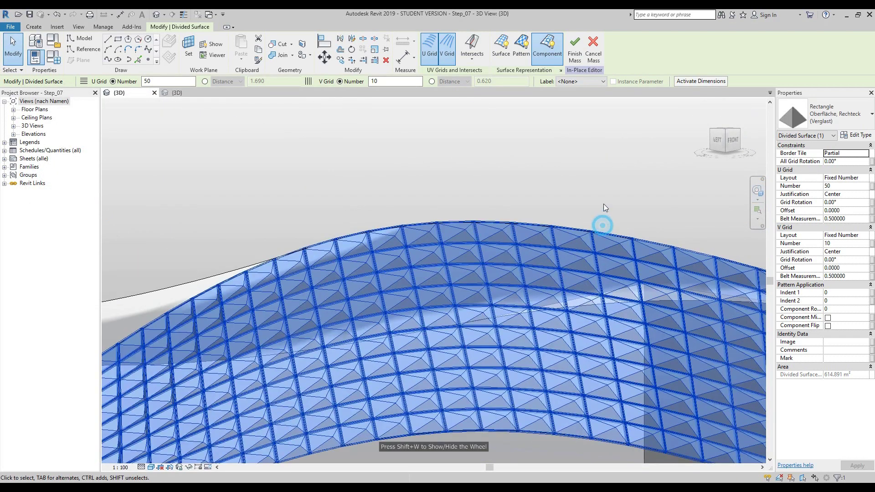
pyautogui.click(603, 204)
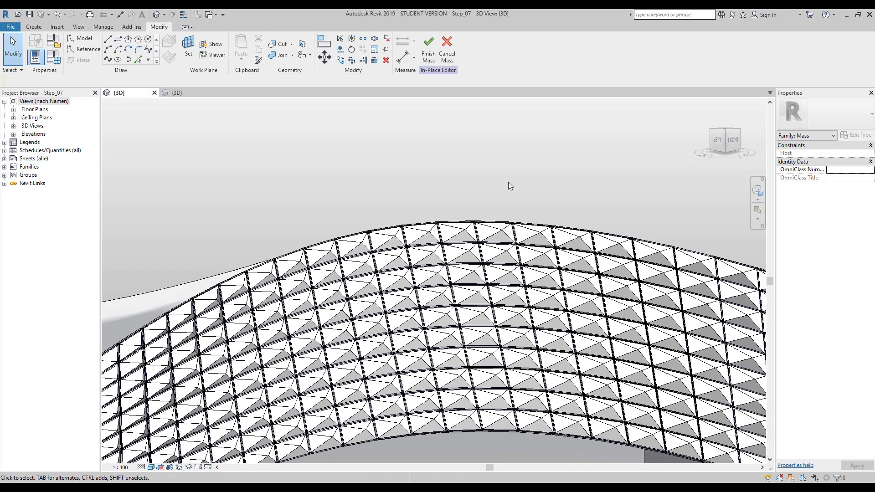
pyautogui.scroll(-3, 508, 182)
pyautogui.scroll(5, 508, 227)
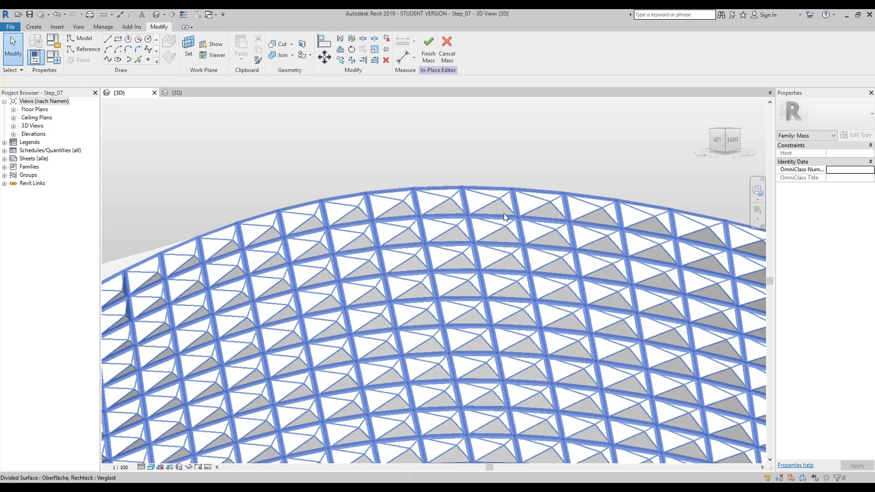
pyautogui.scroll(2, 495, 196)
pyautogui.click(496, 195)
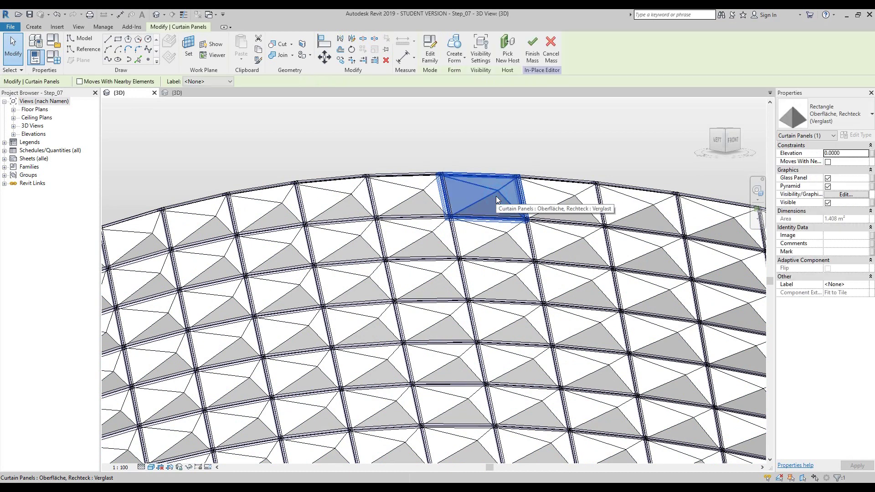
pyautogui.keyDown('ctrl'); pyautogui.click(354, 243); pyautogui.keyUp('ctrl')
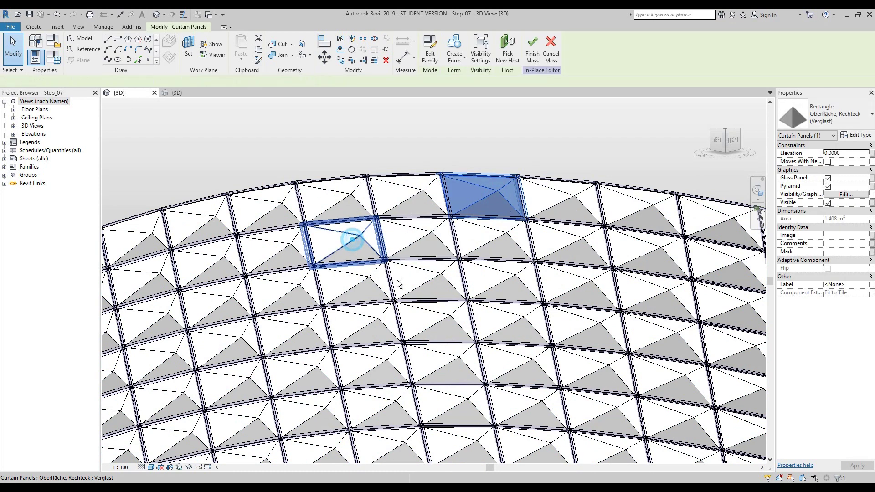
pyautogui.keyDown('ctrl'); pyautogui.click(425, 279); pyautogui.keyUp('ctrl')
pyautogui.keyDown('ctrl'); pyautogui.click(505, 321); pyautogui.keyUp('ctrl')
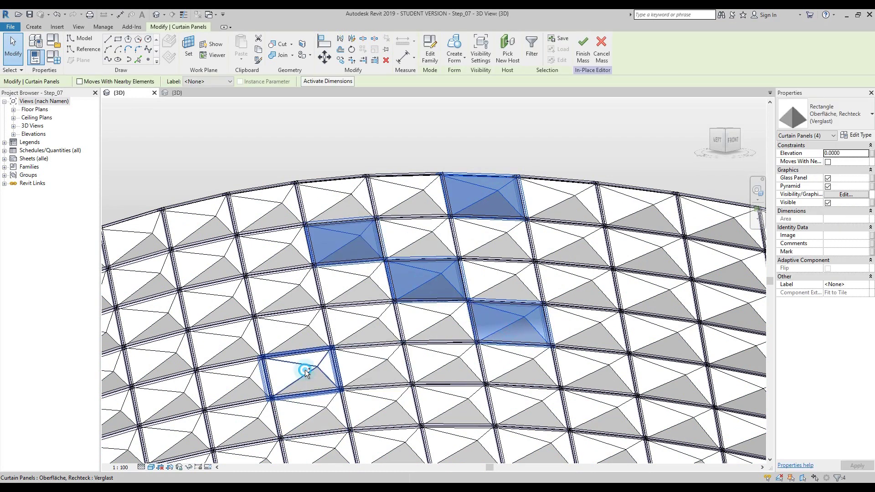
pyautogui.keyDown('ctrl'); pyautogui.click(302, 368); pyautogui.keyUp('ctrl')
pyautogui.keyDown('ctrl'); pyautogui.click(450, 405); pyautogui.keyUp('ctrl')
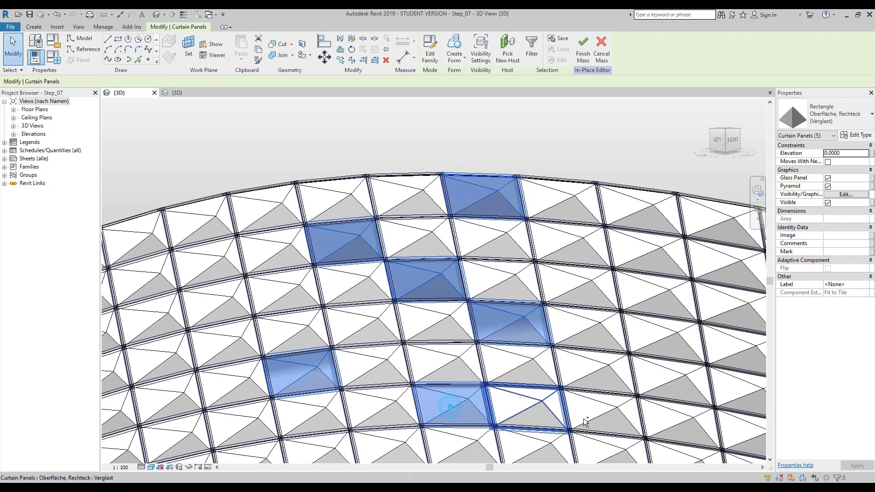
pyautogui.keyDown('ctrl'); pyautogui.click(216, 259); pyautogui.keyUp('ctrl')
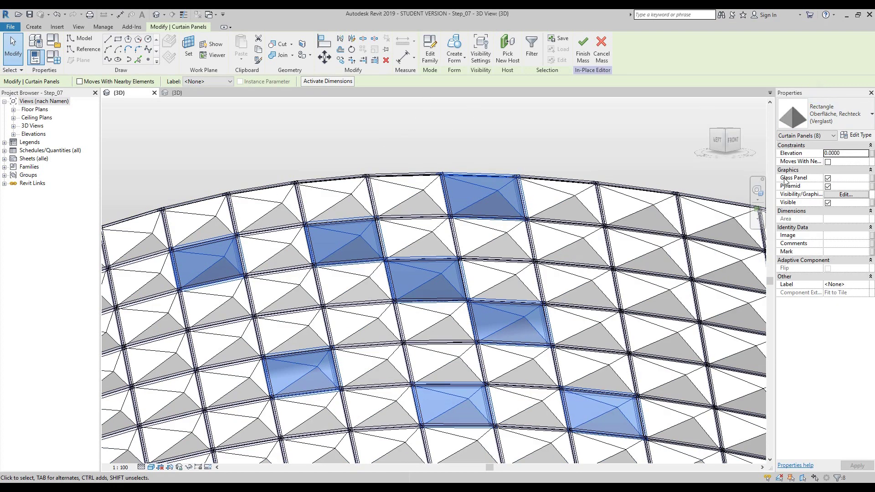
pyautogui.click(828, 186)
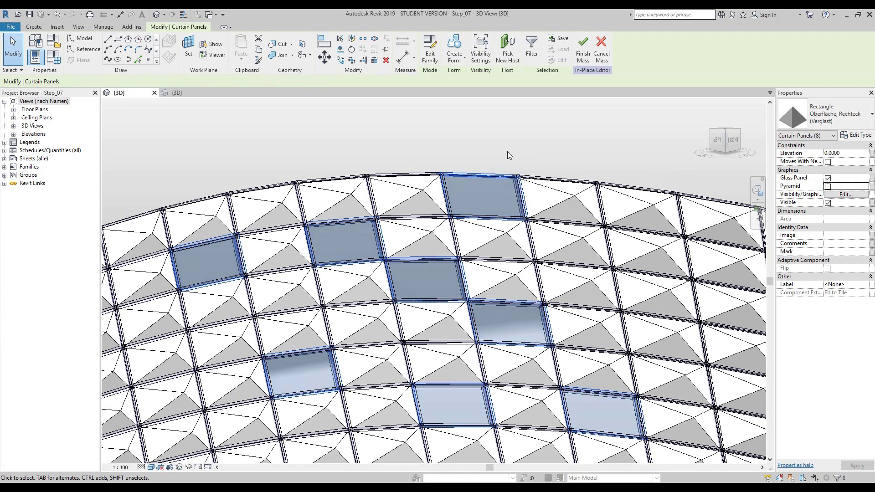
# Review the type properties of the selected flat glass panels without changing them
pyautogui.click(757, 192)
pyautogui.moveTo(486, 153); pyautogui.dragTo(479, 185)
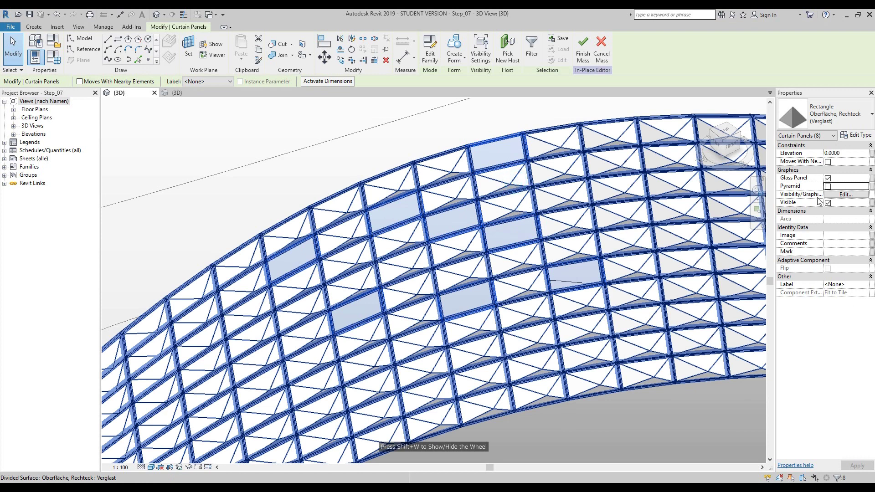
pyautogui.click(857, 136)
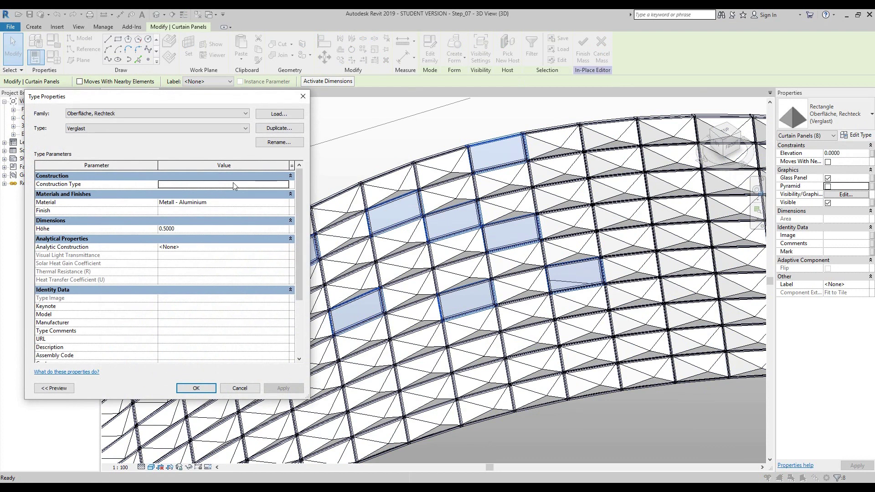
pyautogui.click(195, 388)
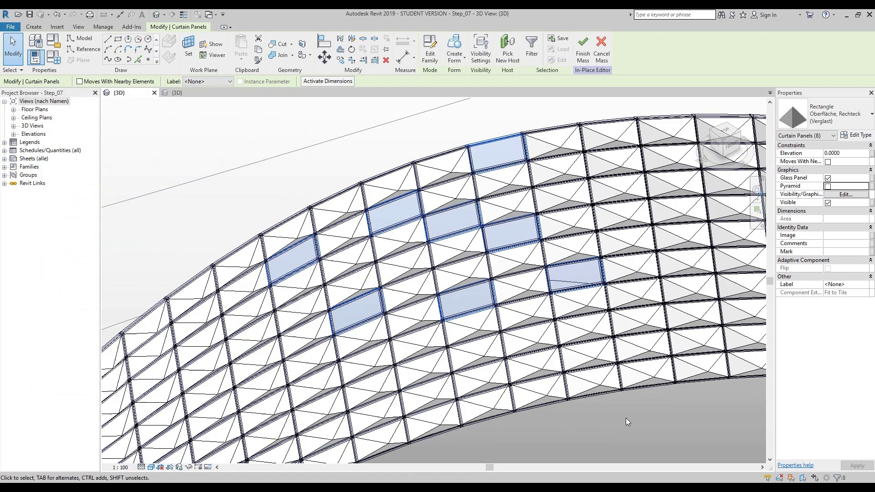
# Clear the panel selection and finish in-place editing of the mass, keeping the varied panels
pyautogui.click(626, 418)
pyautogui.scroll(-2, 638, 415)
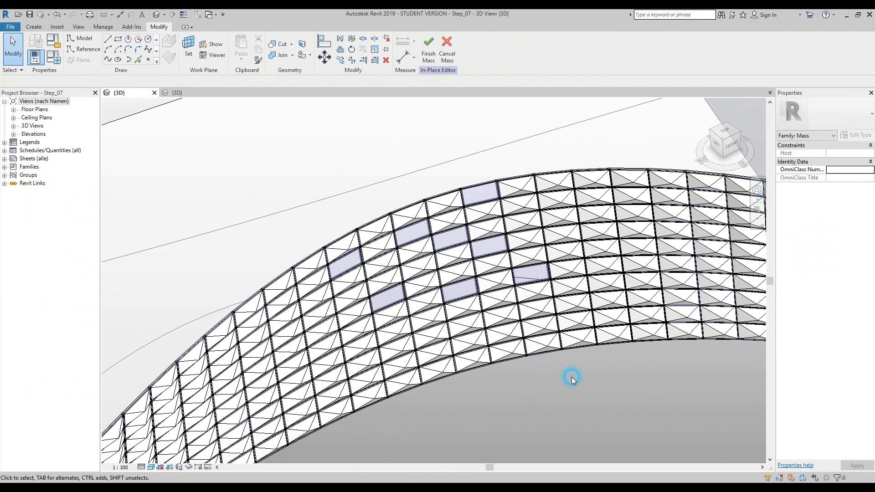
pyautogui.scroll(-2, 565, 399)
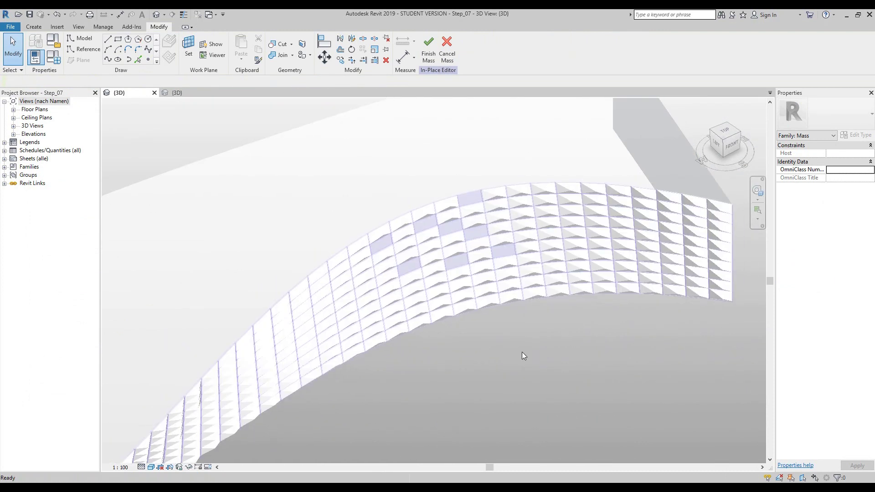
pyautogui.scroll(1, 604, 401)
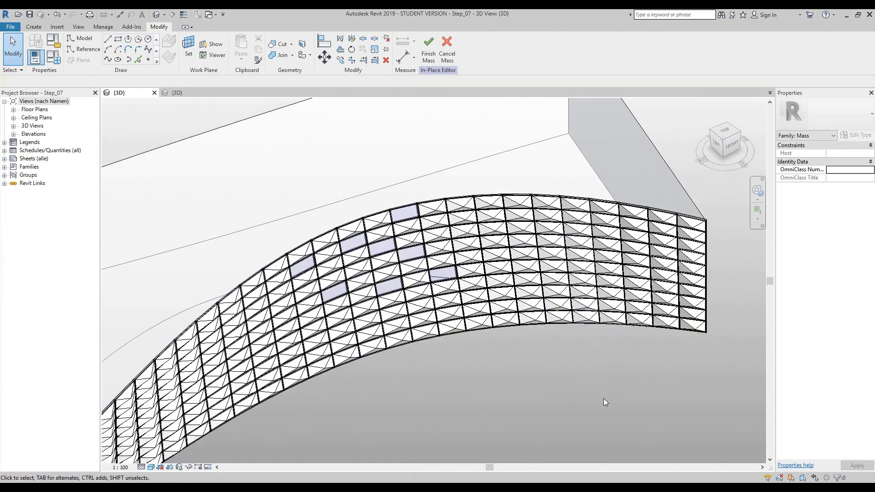
pyautogui.click(429, 48)
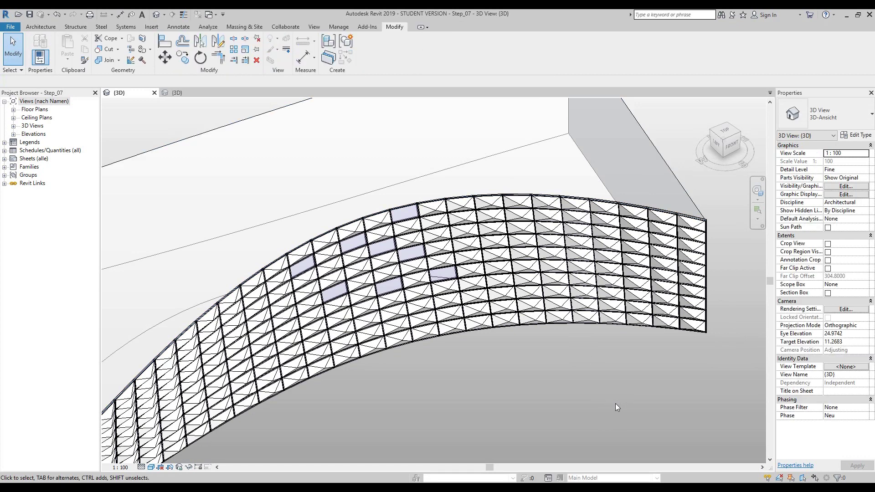
pyautogui.scroll(-1, 511, 335)
pyautogui.scroll(-1, 561, 304)
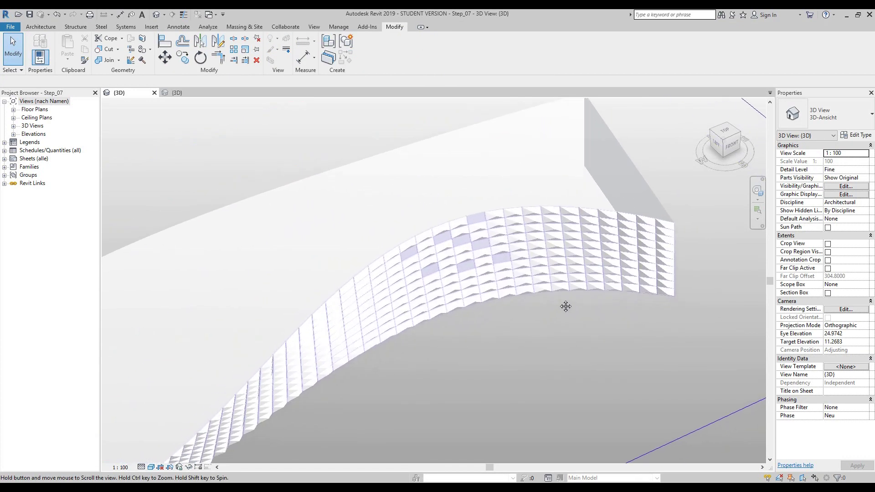
pyautogui.click(757, 191)
pyautogui.moveTo(539, 326); pyautogui.dragTo(552, 281)
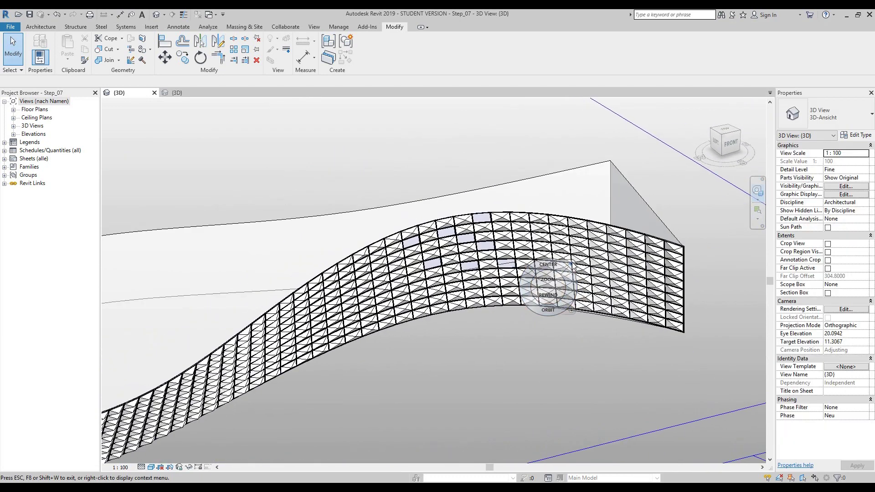
pyautogui.press('Escape')
# Close the Step_07 project and the Oberfläche, Rechteck family without saving the changes to either file
pyautogui.click(155, 93)
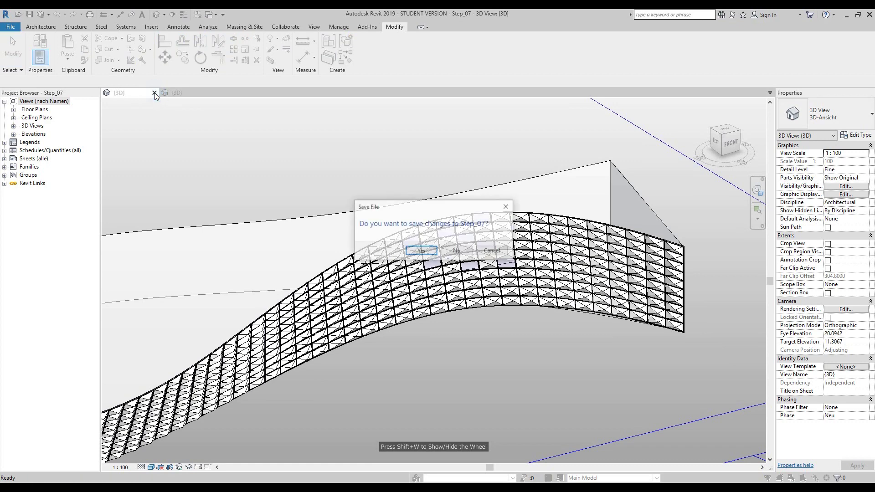
pyautogui.click(457, 252)
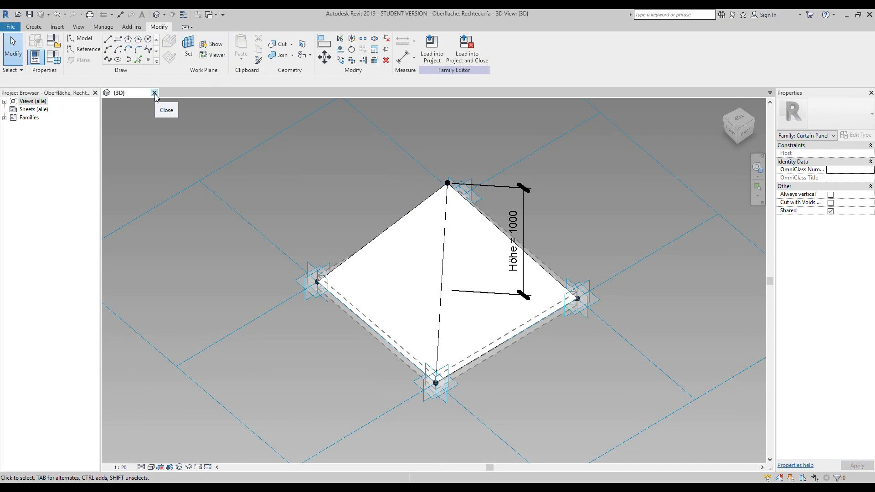
pyautogui.click(154, 93)
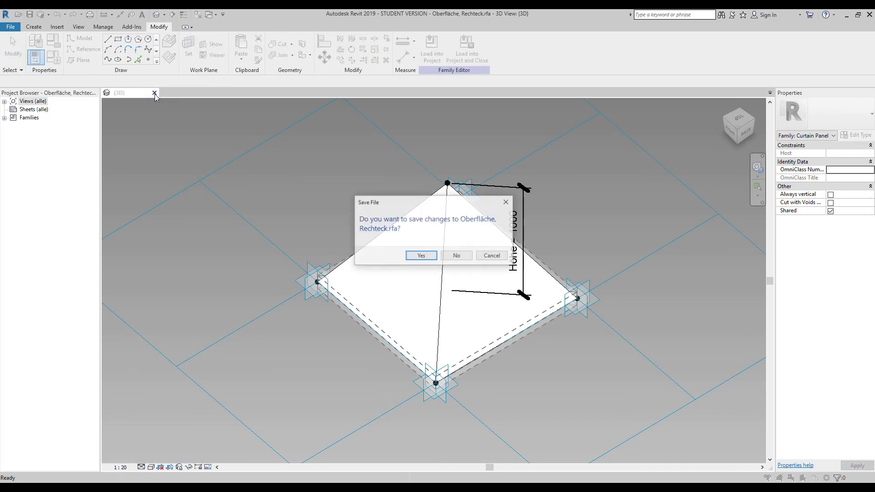
pyautogui.click(458, 255)
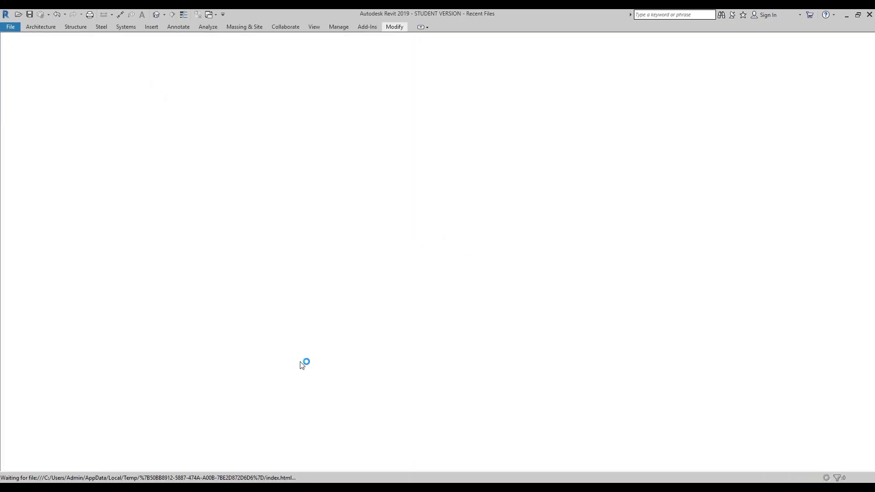